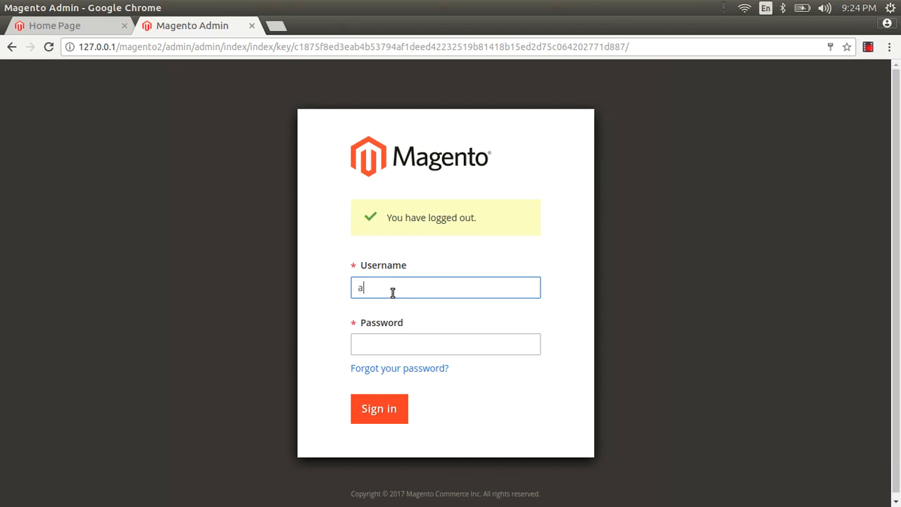
Sign in to the Magento admin with the account username and password.
{"action": "type", "text": "b"}
{"action": "key", "text": "Tab"}
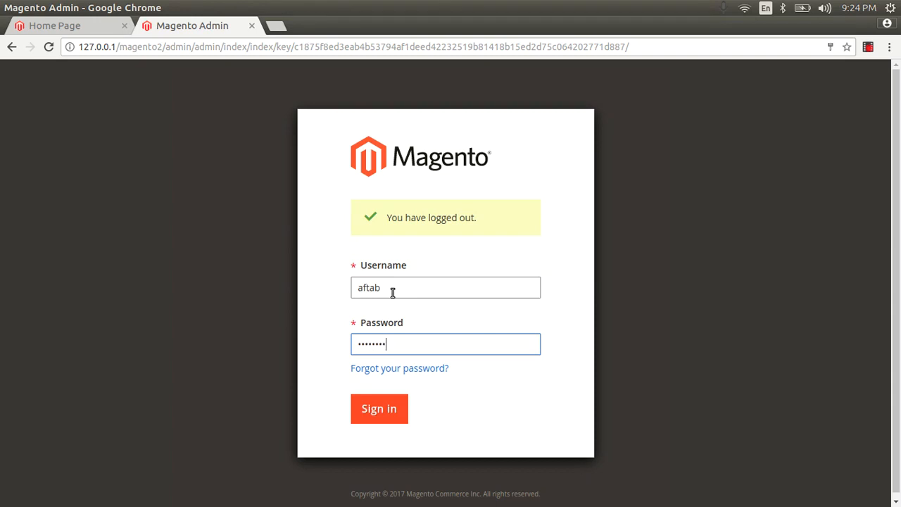
{"action": "key", "text": "Return"}
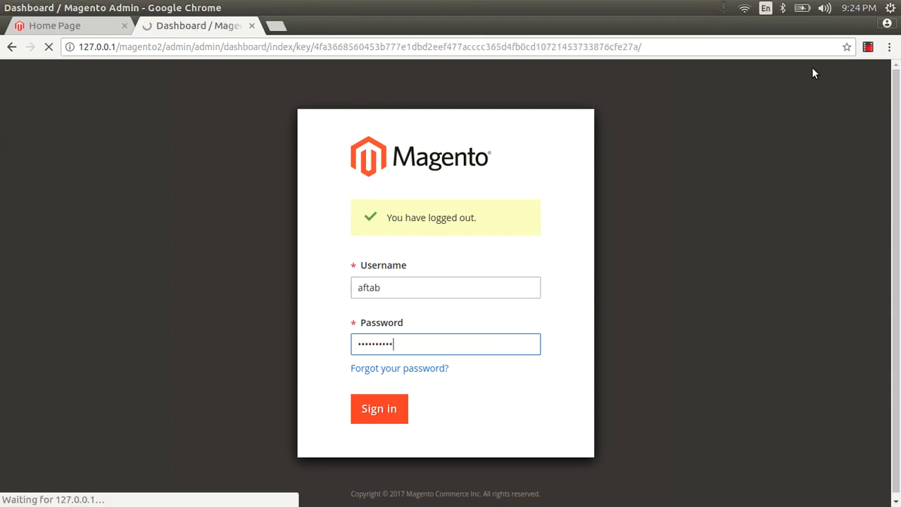
Open the Web settings under General in the store configuration.
{"action": "scroll", "coordinate": [255, 243], "scroll_direction": "down", "scroll_amount": 5}
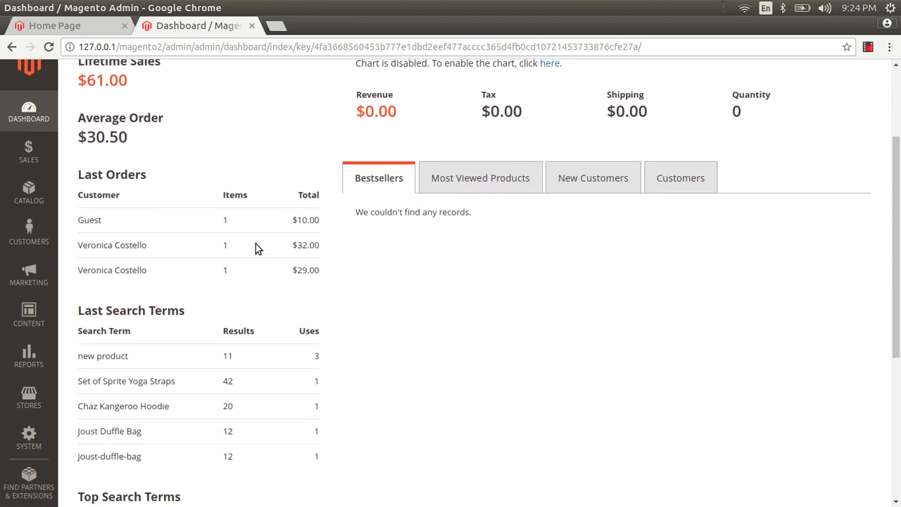
{"action": "scroll", "coordinate": [255, 244], "scroll_direction": "up", "scroll_amount": 4}
{"action": "scroll", "coordinate": [256, 243], "scroll_direction": "up", "scroll_amount": 1}
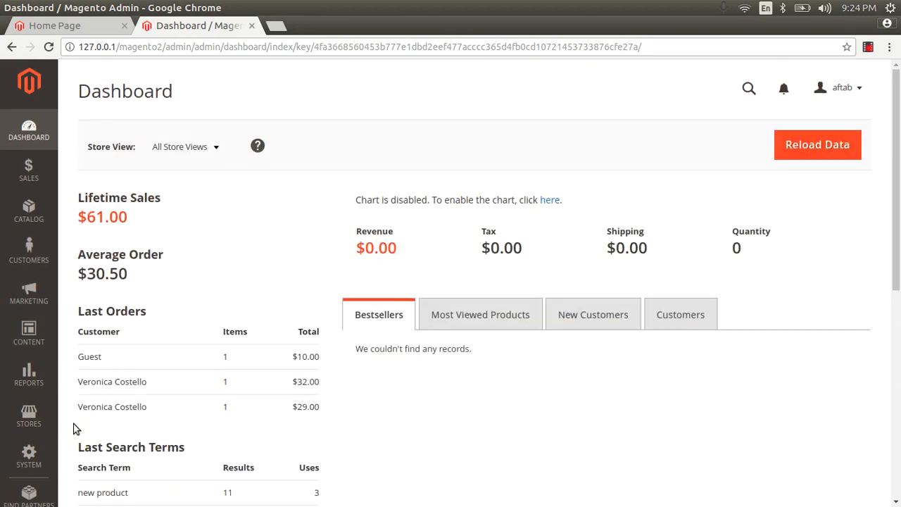
{"action": "left_click", "coordinate": [29, 421]}
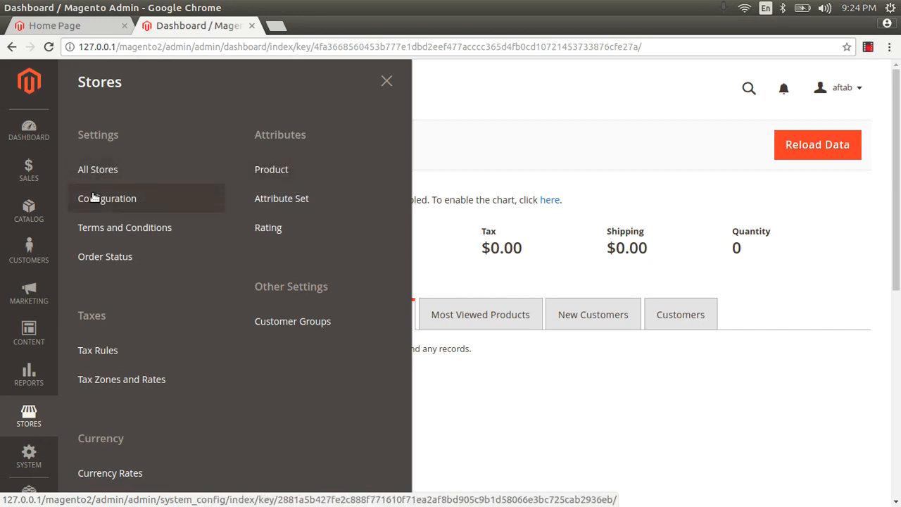
{"action": "left_click", "coordinate": [95, 200]}
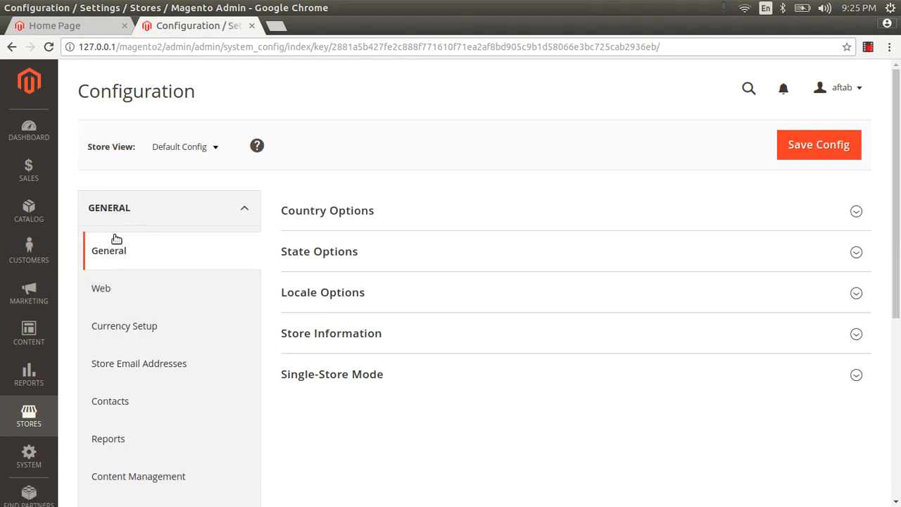
{"action": "left_click", "coordinate": [105, 293]}
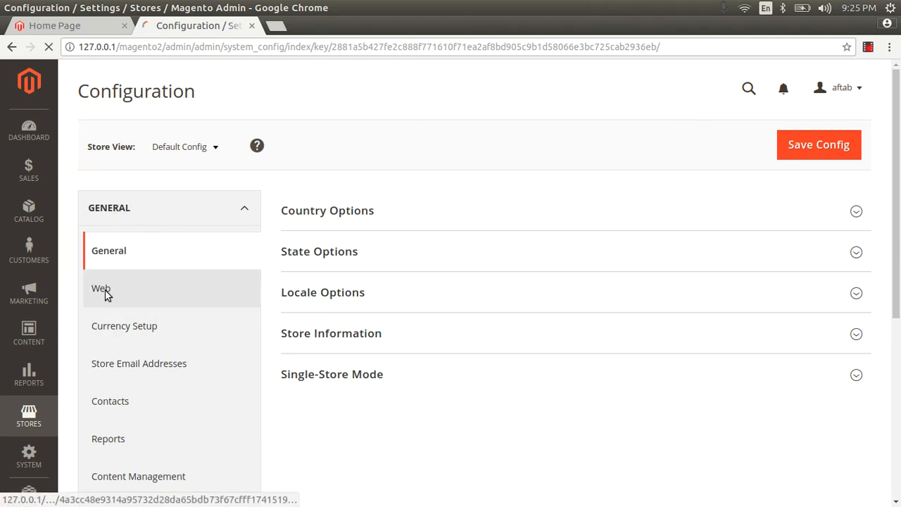
Keep Use Web Server Rewrites at Yes under Search Engine Optimization and save the configuration.
{"action": "left_click", "coordinate": [496, 296]}
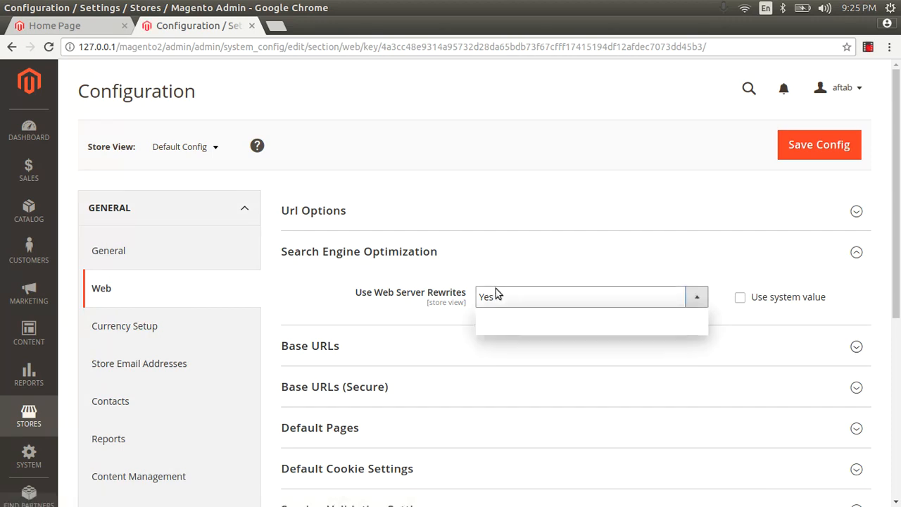
{"action": "left_click", "coordinate": [497, 296]}
{"action": "left_click_drag", "start_coordinate": [280, 251], "coordinate": [442, 255]}
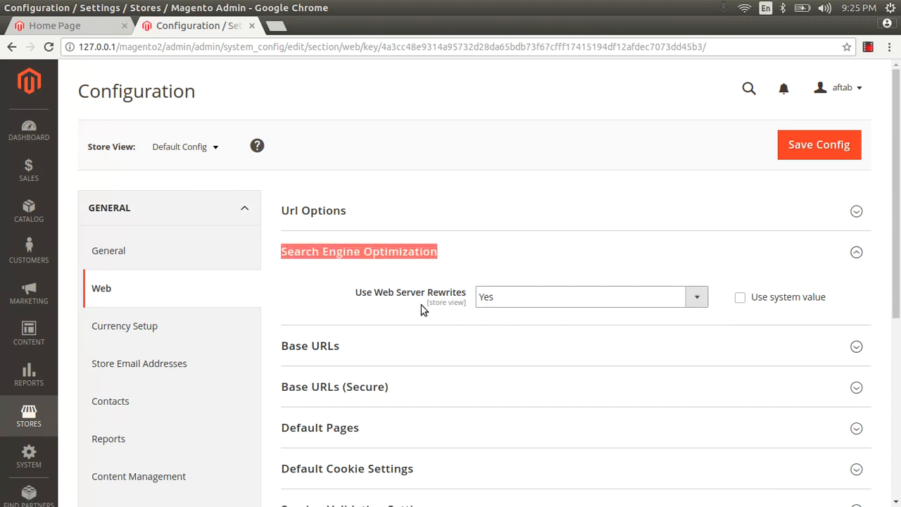
{"action": "left_click", "coordinate": [486, 300]}
{"action": "left_click", "coordinate": [484, 299]}
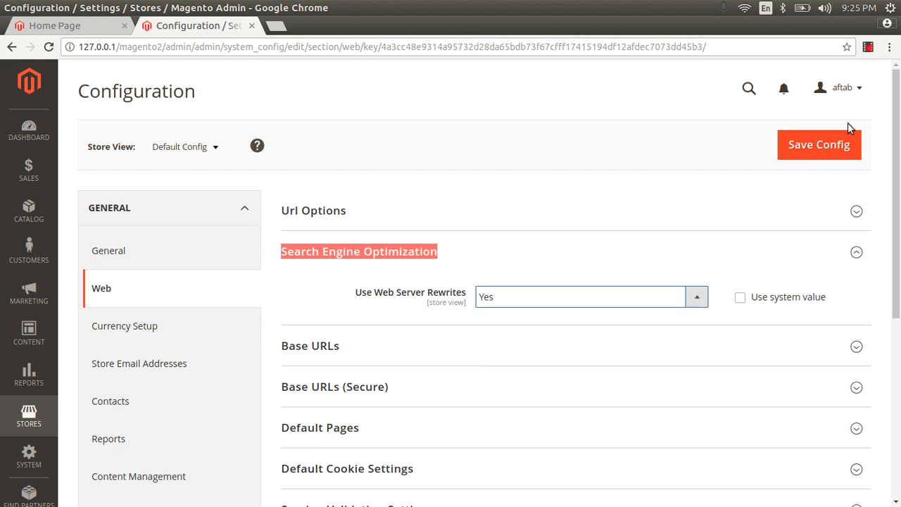
{"action": "left_click", "coordinate": [817, 145]}
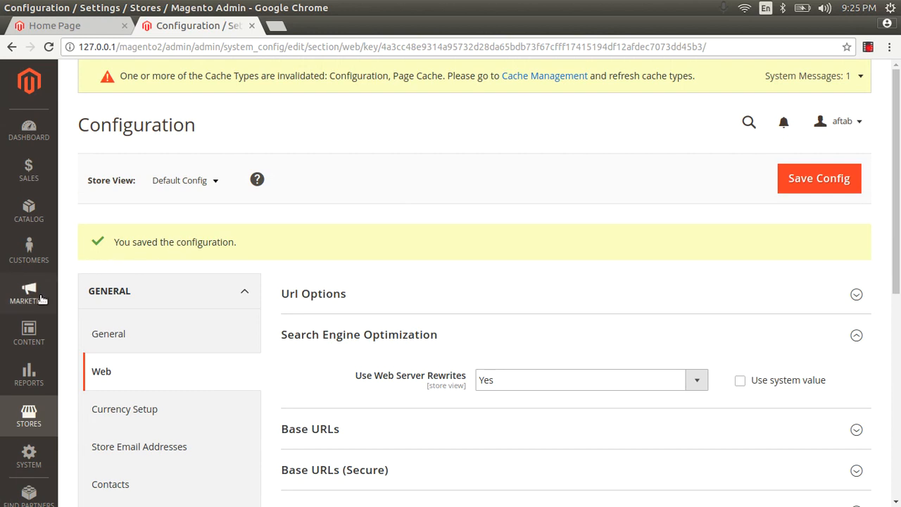
Open Cache Management in a separate browser tab and refresh all cache types.
{"action": "right_click", "coordinate": [509, 75]}
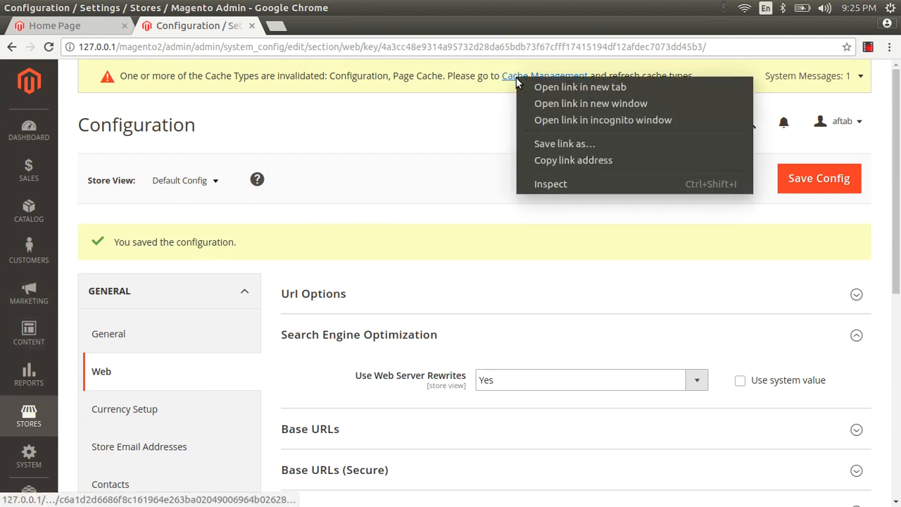
{"action": "left_click", "coordinate": [526, 87]}
{"action": "left_click", "coordinate": [307, 28]}
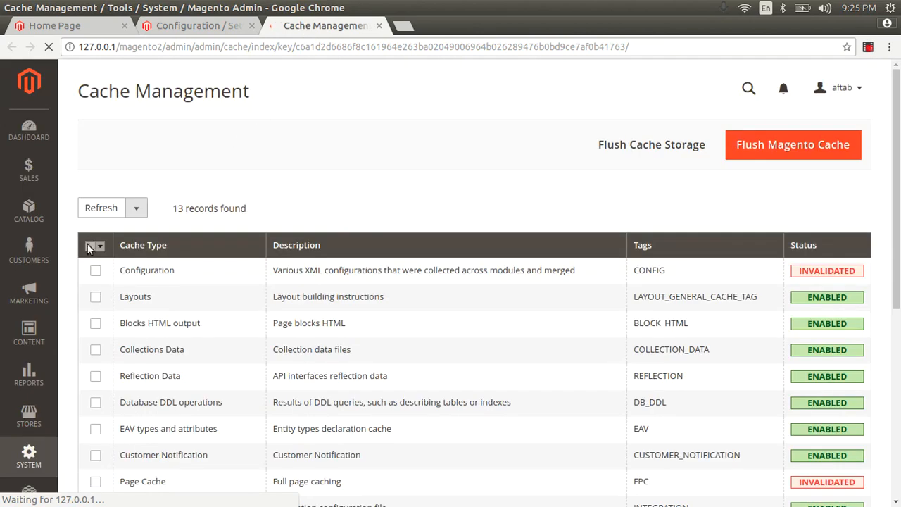
{"action": "left_click", "coordinate": [101, 245]}
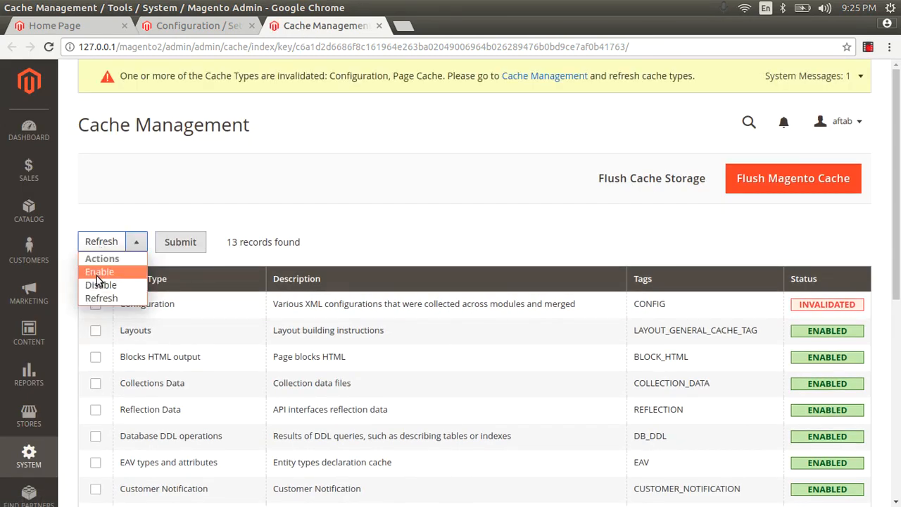
{"action": "left_click", "coordinate": [158, 205]}
{"action": "left_click", "coordinate": [100, 279]}
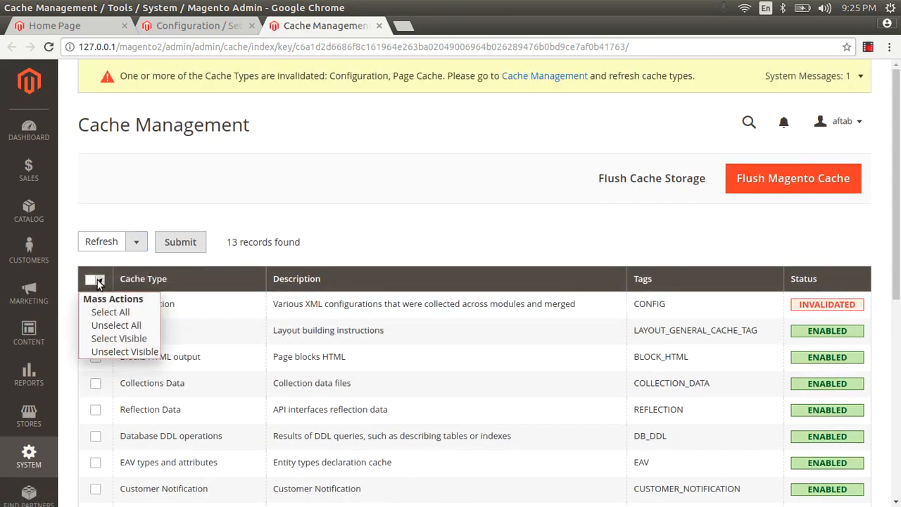
{"action": "left_click", "coordinate": [105, 313]}
{"action": "left_click", "coordinate": [178, 243]}
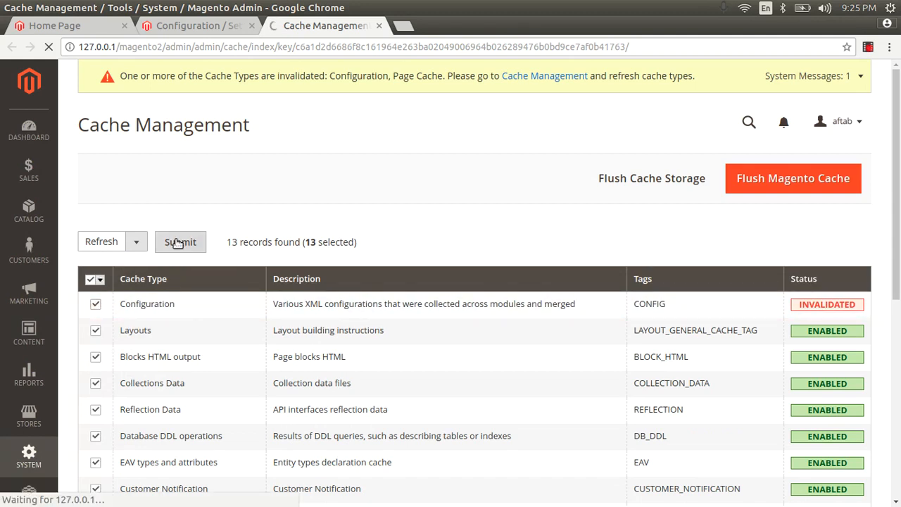
Return to the configuration page, open the product catalog and start a new simple product.
{"action": "left_click", "coordinate": [226, 28]}
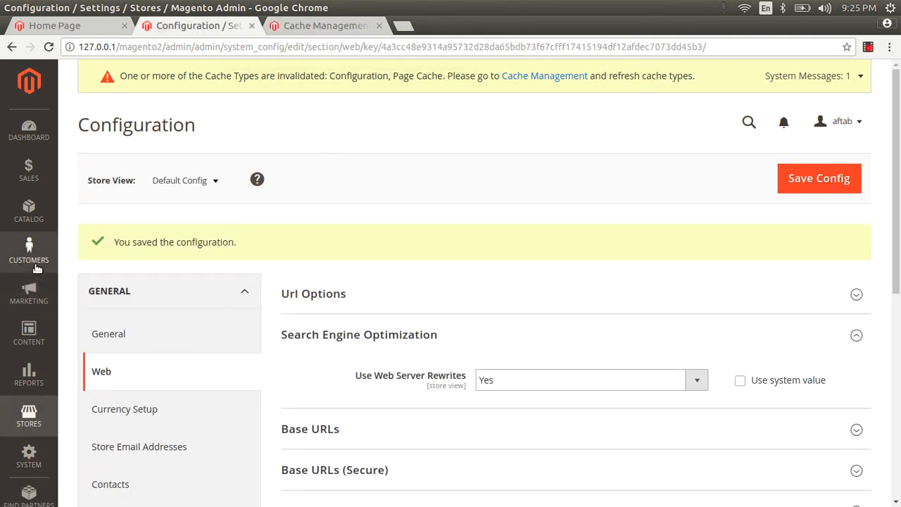
{"action": "left_click", "coordinate": [38, 210]}
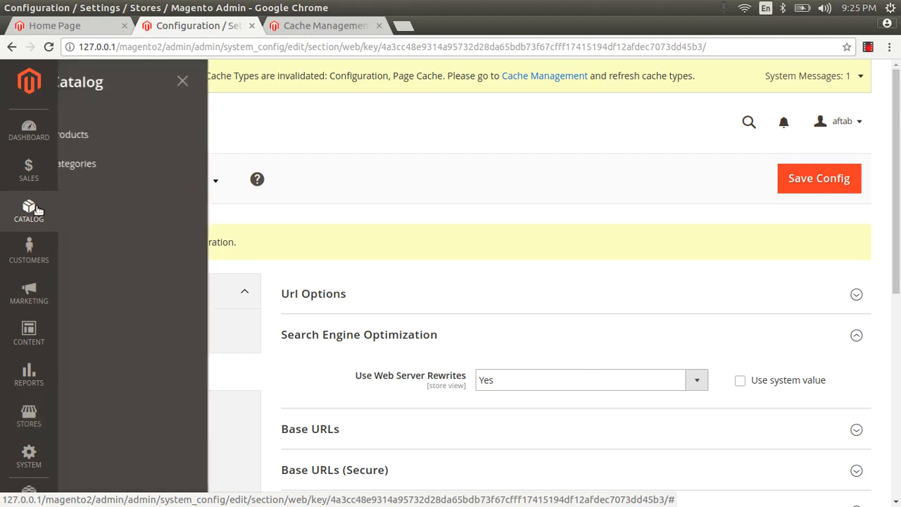
{"action": "left_click", "coordinate": [107, 140]}
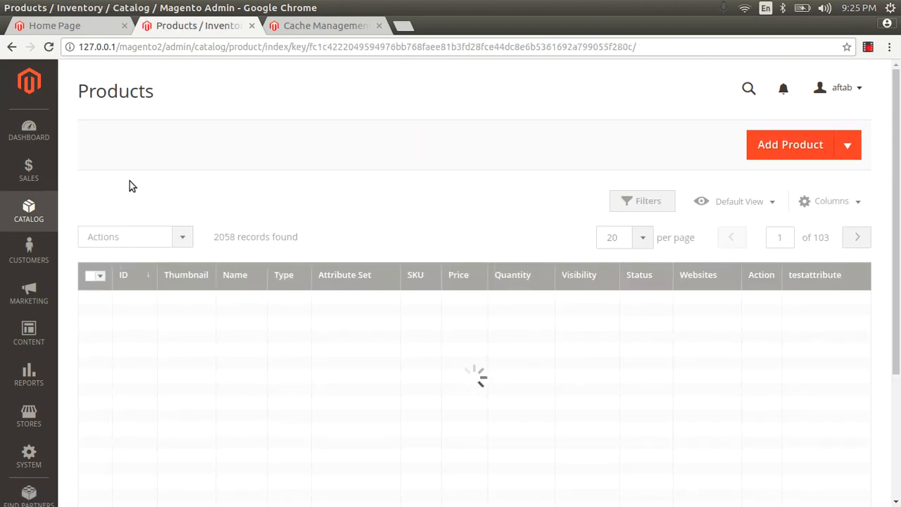
{"action": "left_click", "coordinate": [842, 145]}
{"action": "left_click", "coordinate": [806, 177]}
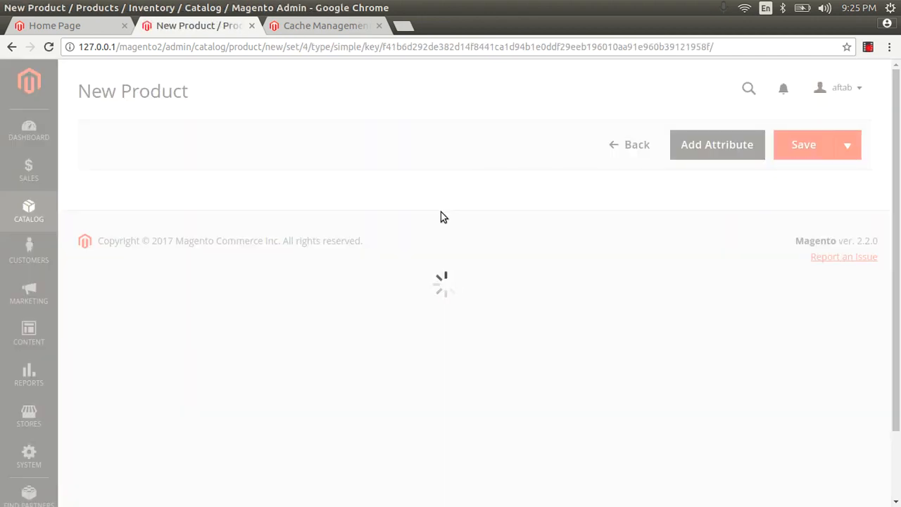
Expand the new product's Search Engine Optimization section and go through its URL Key and Meta Title fields.
{"action": "scroll", "coordinate": [443, 216], "scroll_direction": "down", "scroll_amount": 10}
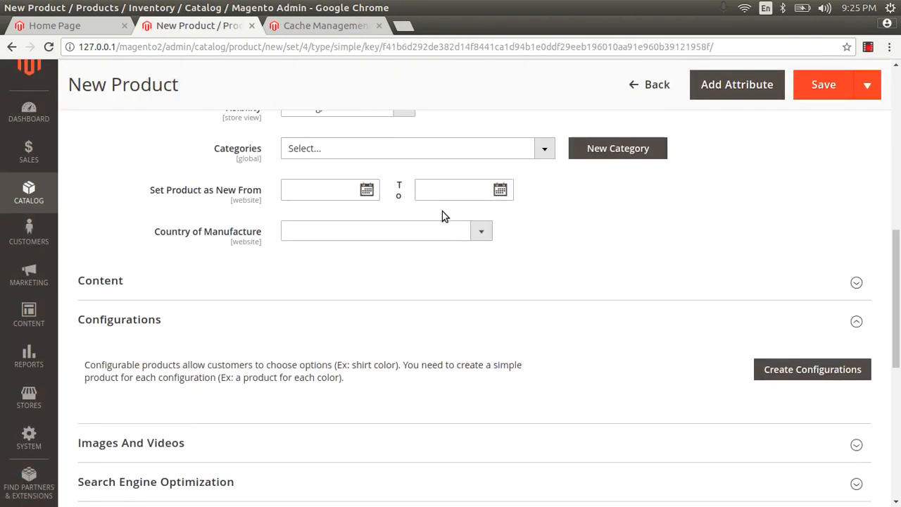
{"action": "scroll", "coordinate": [442, 215], "scroll_direction": "down", "scroll_amount": 1}
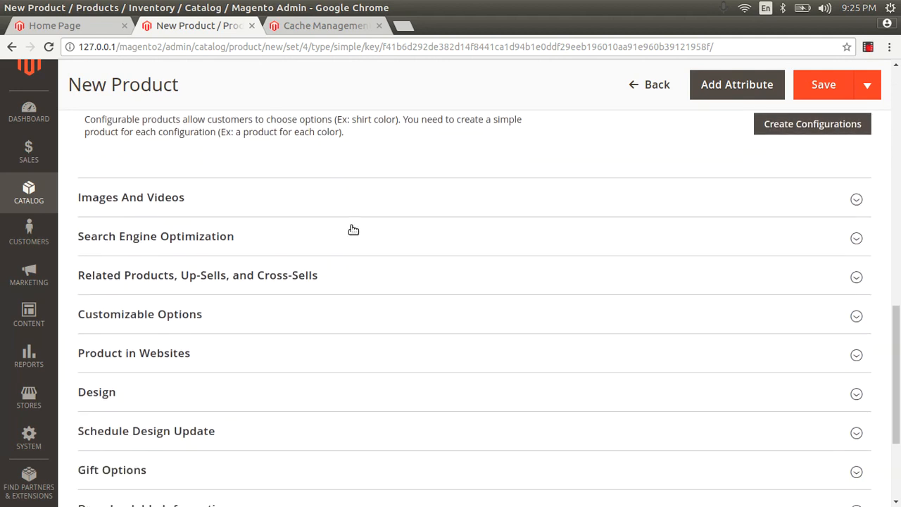
{"action": "left_click", "coordinate": [142, 249]}
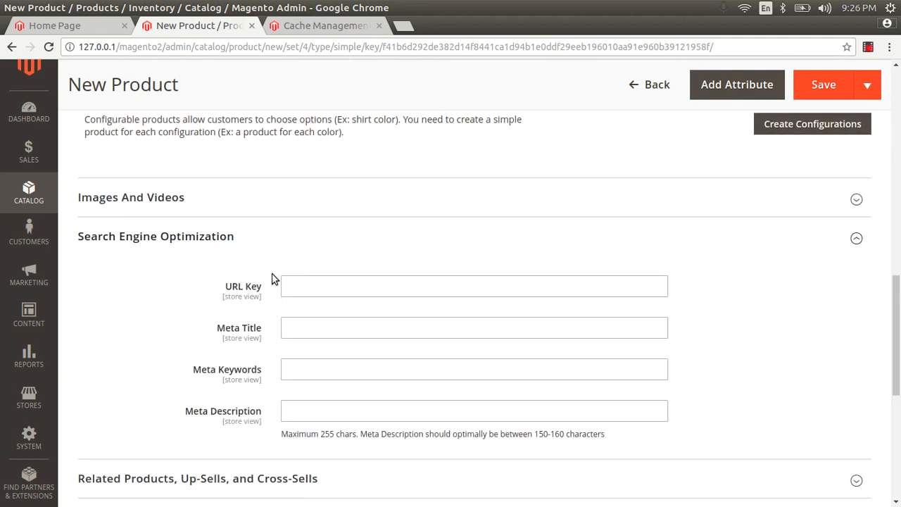
{"action": "left_click", "coordinate": [307, 287]}
{"action": "left_click", "coordinate": [309, 326]}
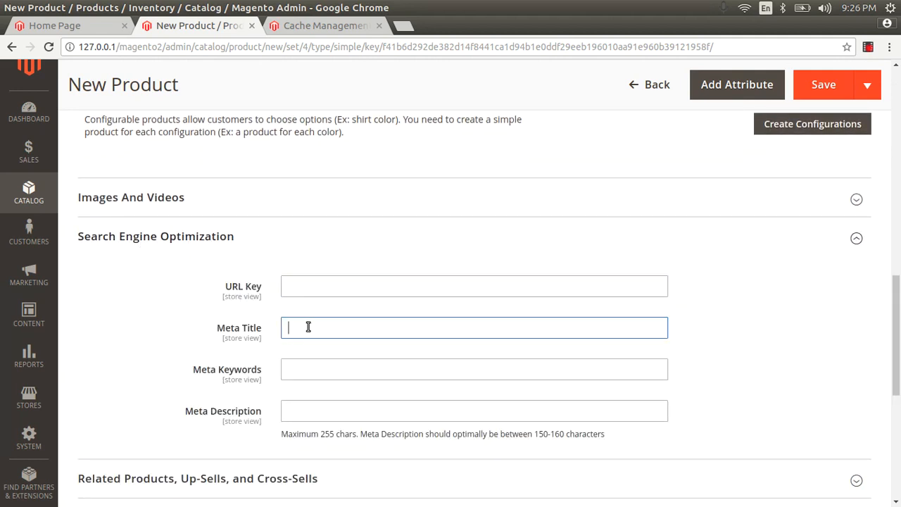
{"action": "left_click", "coordinate": [213, 335]}
{"action": "left_click_drag", "start_coordinate": [213, 335], "coordinate": [255, 337]}
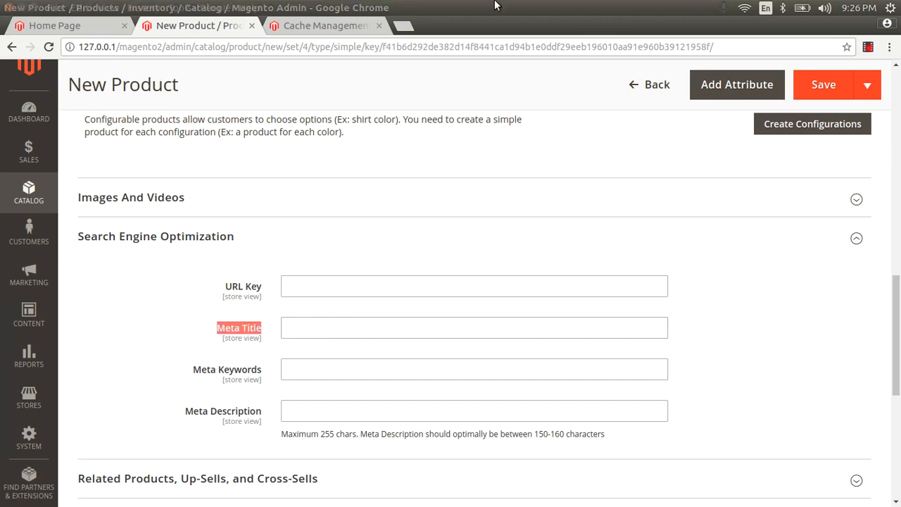
Open Google in a new browser tab and search for "magento 2 docs".
{"action": "left_click", "coordinate": [404, 26]}
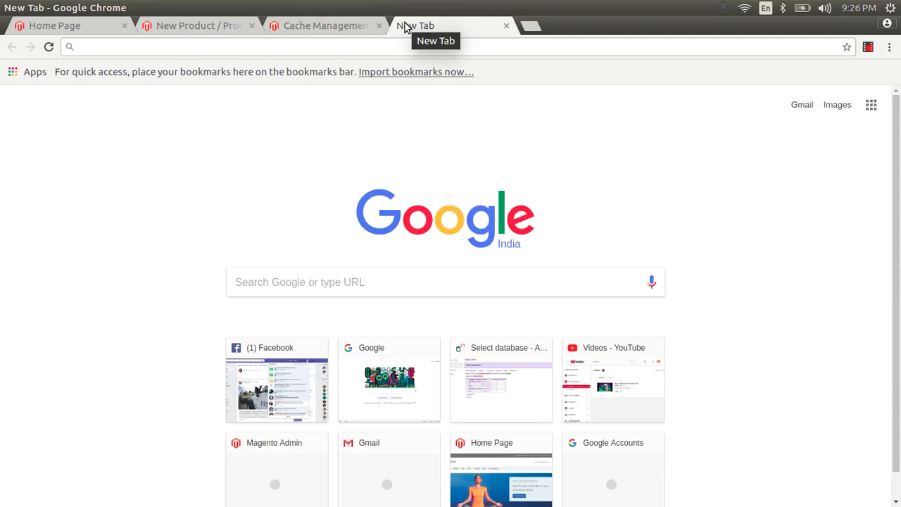
{"action": "type", "text": "google.com"}
{"action": "key", "text": "Return"}
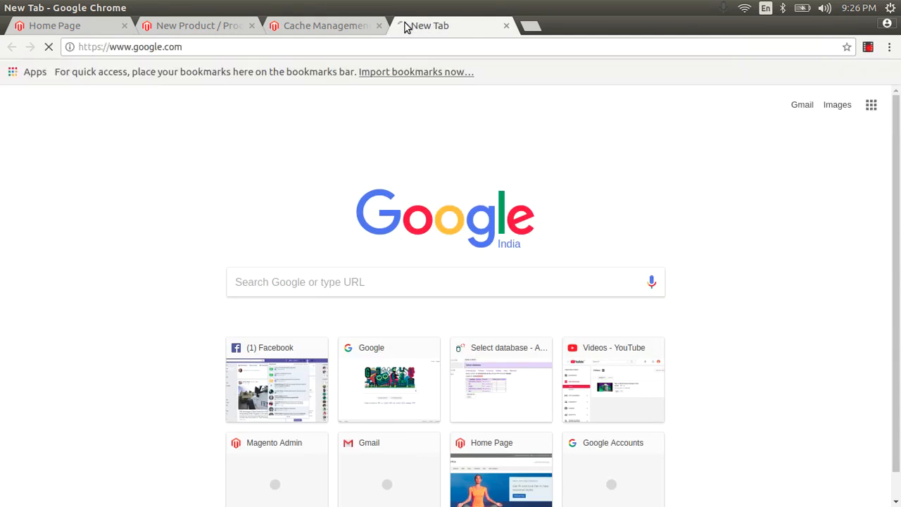
{"action": "type", "text": "ma"}
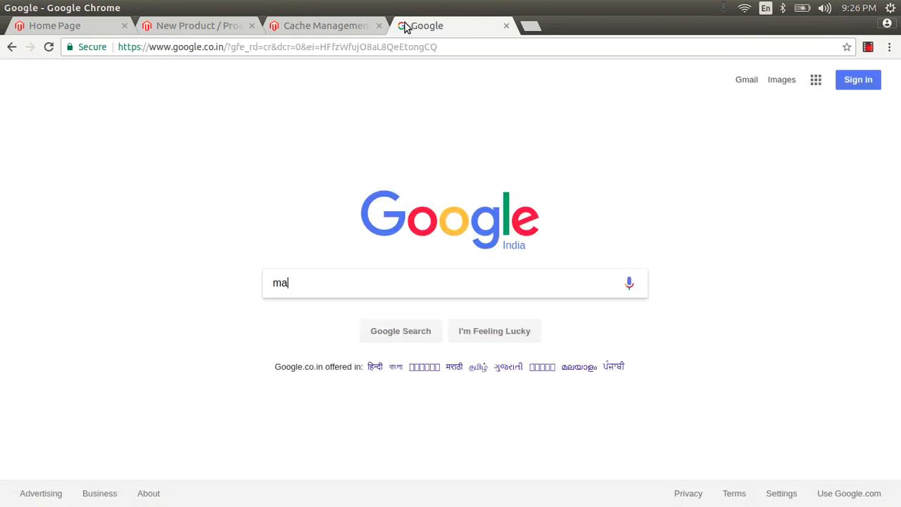
{"action": "type", "text": "gento 2 do"}
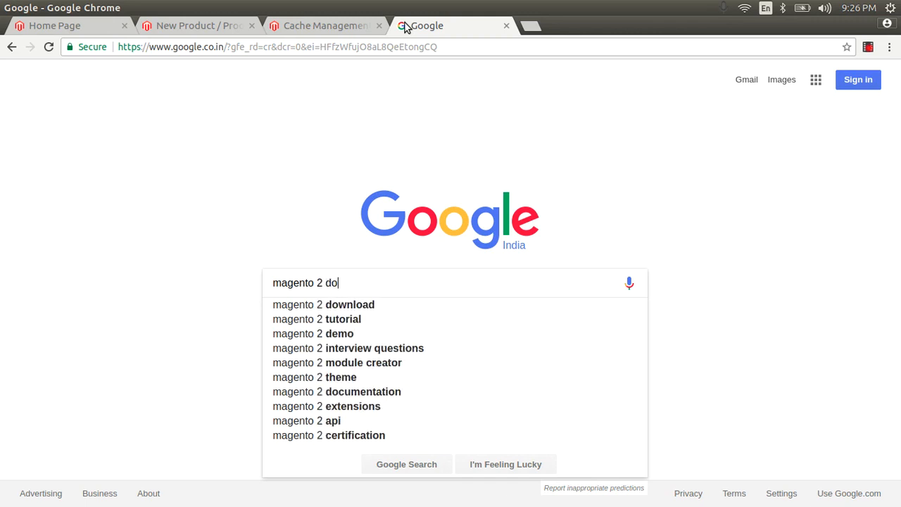
{"action": "type", "text": "cs"}
{"action": "key", "text": "Return"}
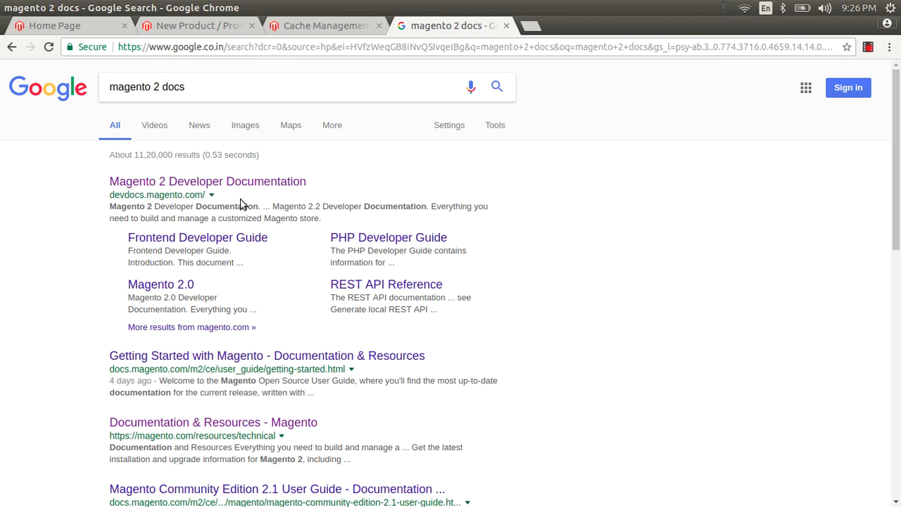
Compare the "Magento 2 Developer Documentation" title in the Google results with the product's Meta Title field.
{"action": "left_click_drag", "start_coordinate": [307, 181], "coordinate": [104, 184]}
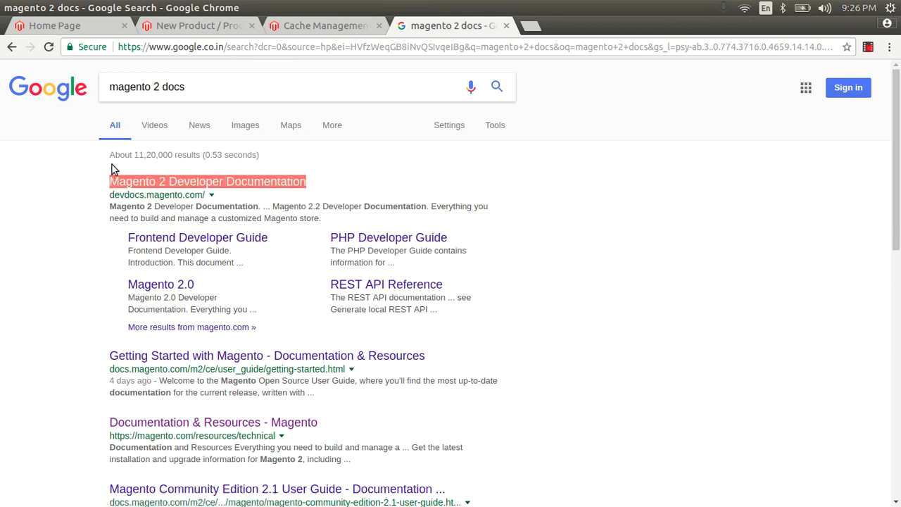
{"action": "left_click", "coordinate": [209, 26]}
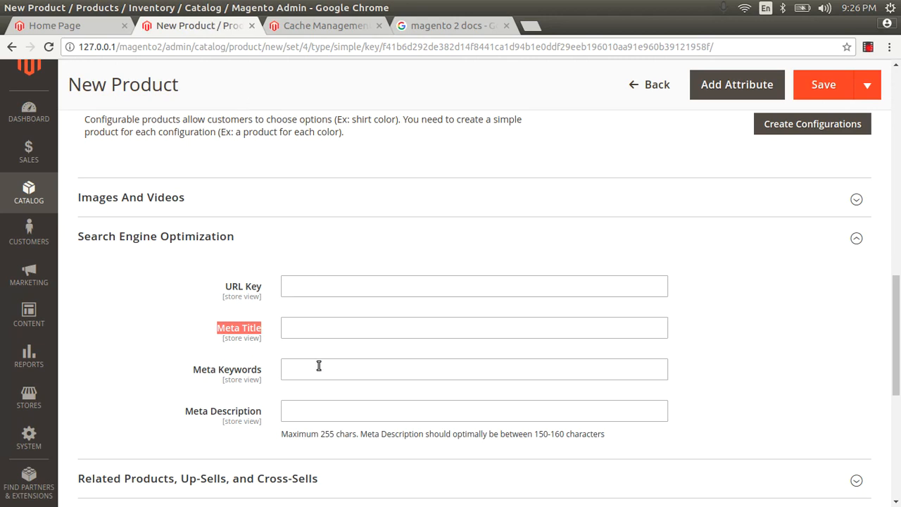
{"action": "left_click", "coordinate": [291, 327]}
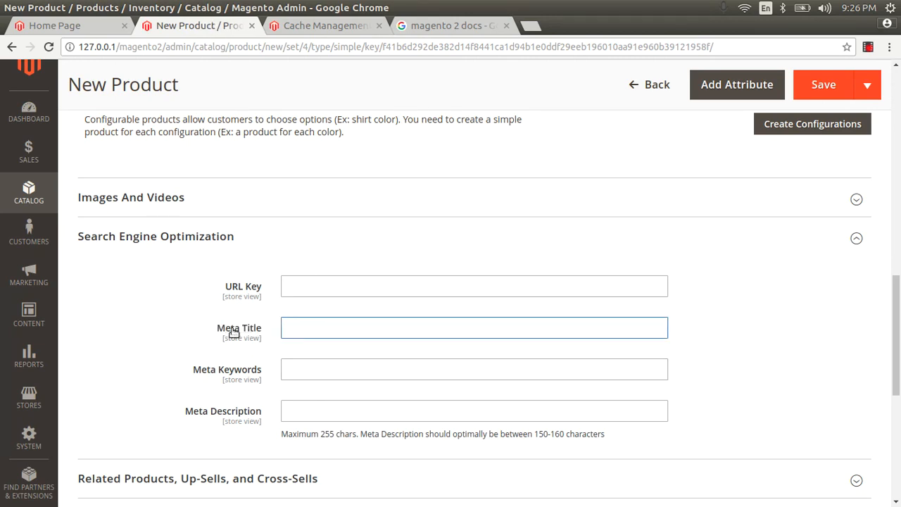
{"action": "left_click", "coordinate": [441, 24]}
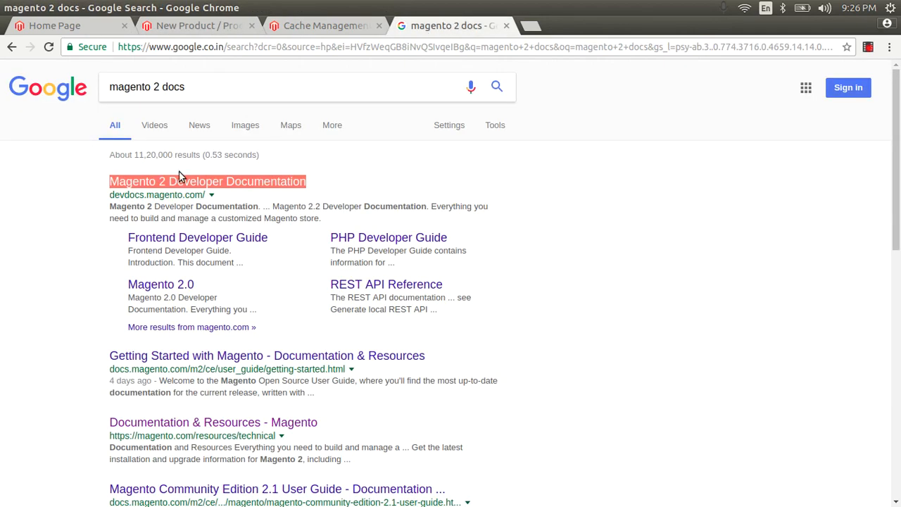
{"action": "right_click", "coordinate": [178, 176]}
{"action": "left_click", "coordinate": [217, 285]}
{"action": "left_click", "coordinate": [234, 26]}
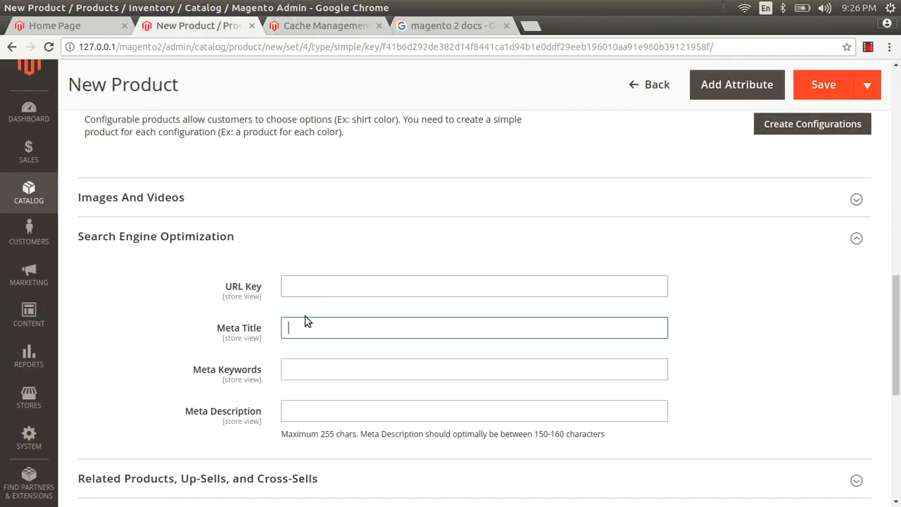
Fill the new product's Meta Title with "Magento 2 Developer Documentation" and its Meta Keywords with "magento docs".
{"action": "key", "text": "ctrl+v"}
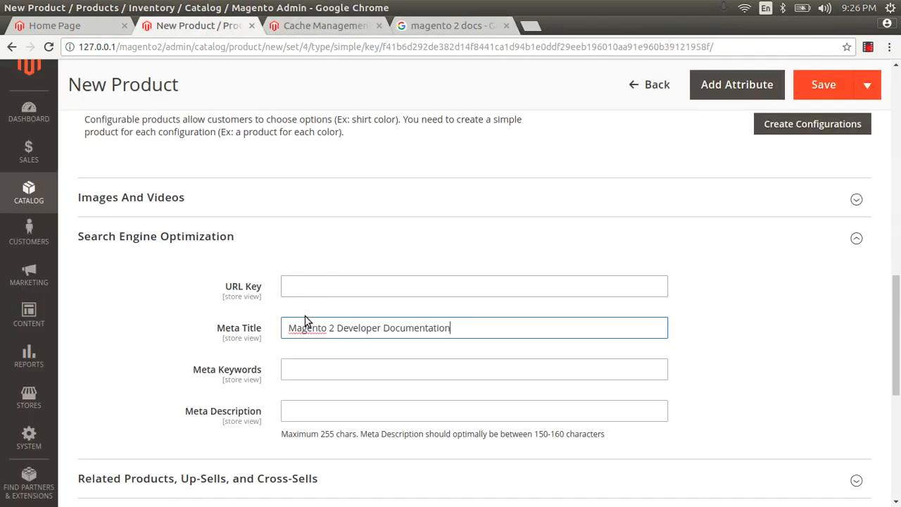
{"action": "left_click", "coordinate": [311, 373]}
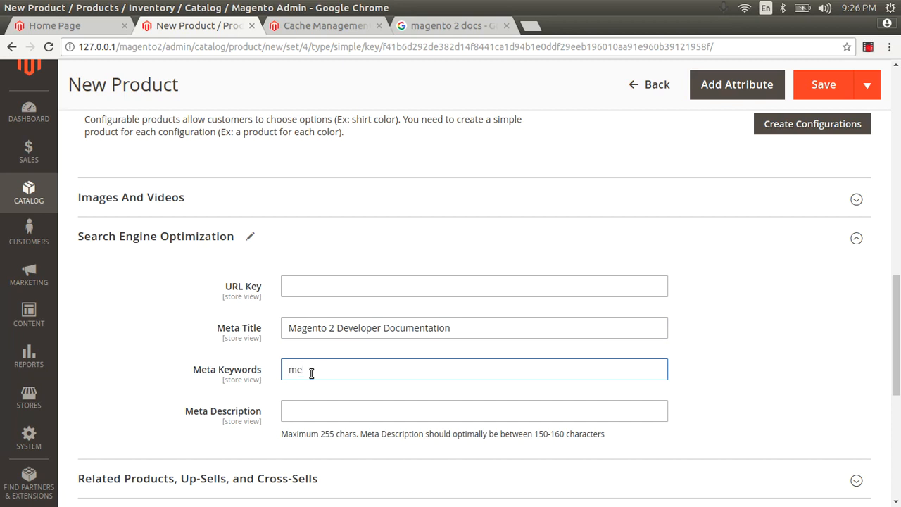
{"action": "type", "text": "magento docs"}
Copy the "Magento 2.2 Developer Documentation. Everything you need to build…" text from the first Google result into the product's Meta Description.
{"action": "left_click", "coordinate": [312, 411]}
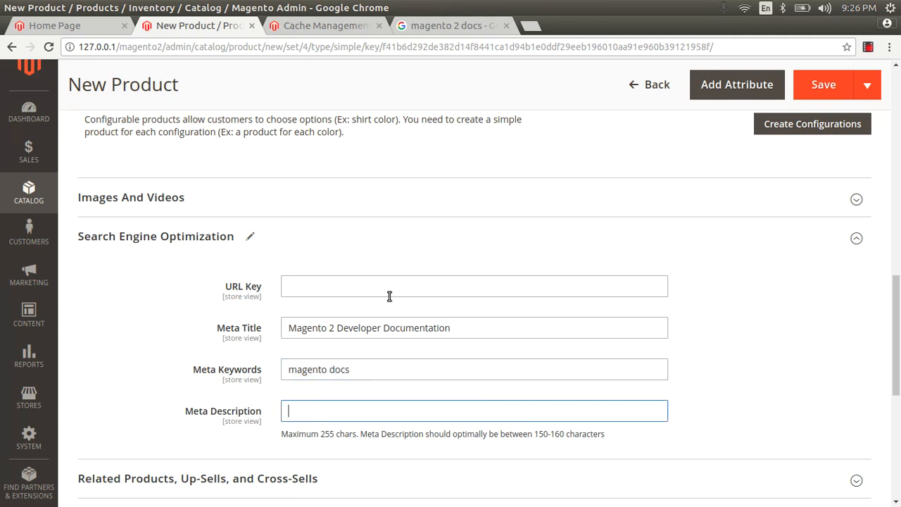
{"action": "left_click", "coordinate": [493, 27]}
{"action": "left_click_drag", "start_coordinate": [321, 218], "coordinate": [273, 206]}
{"action": "right_click", "coordinate": [278, 201]}
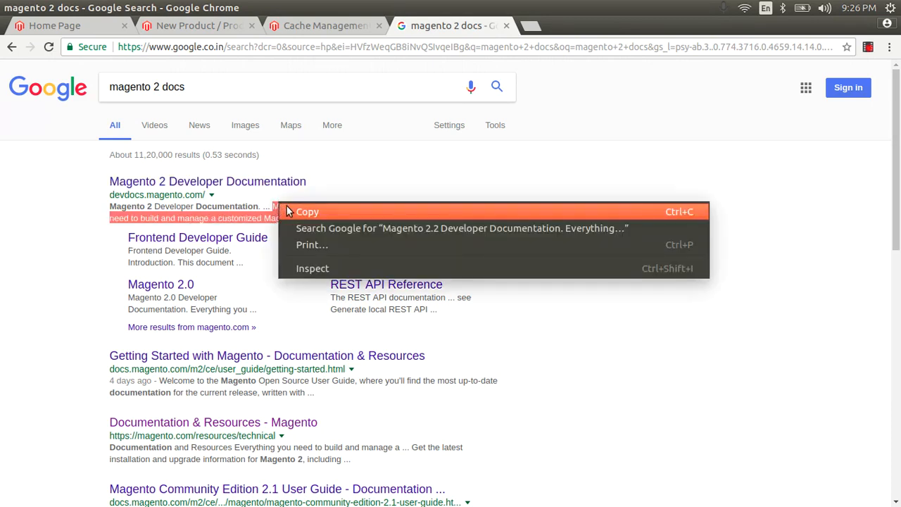
{"action": "left_click", "coordinate": [296, 209]}
{"action": "left_click", "coordinate": [214, 26]}
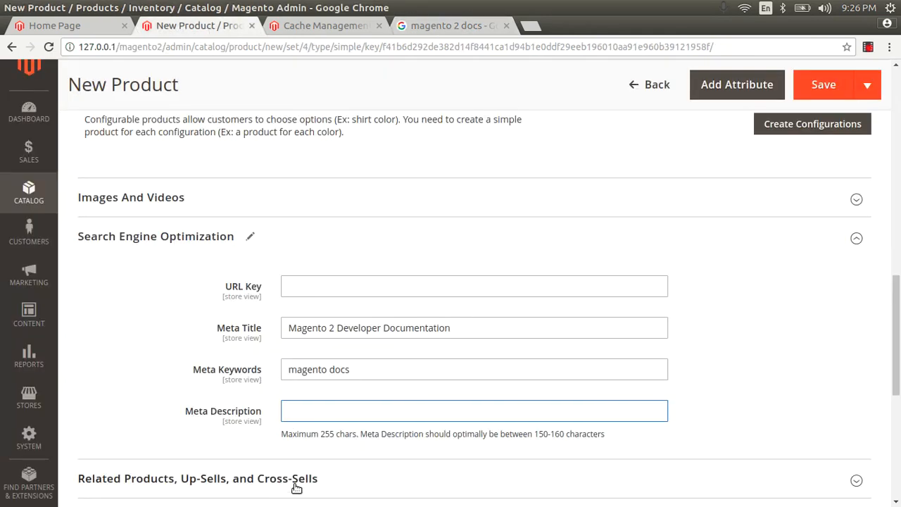
{"action": "key", "text": "ctrl+v"}
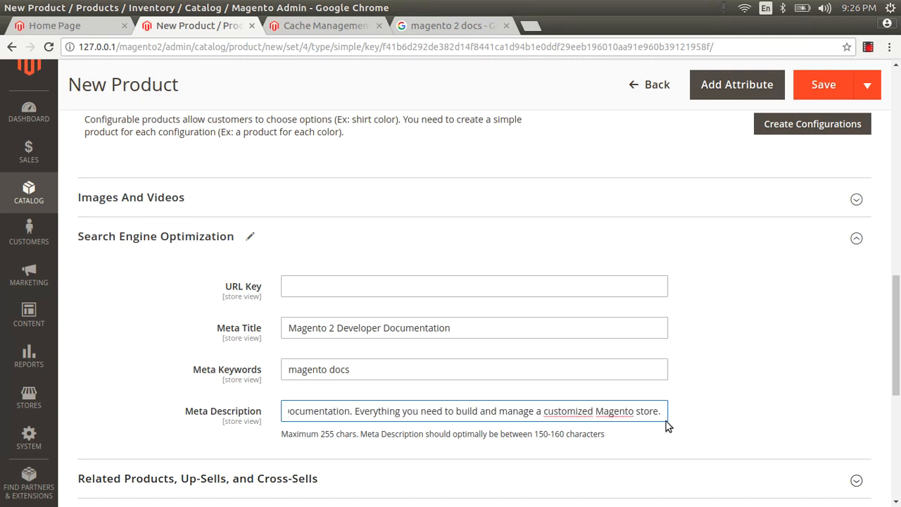
Leave the new product without saving and open the existing Joust Duffle Bag from the product list.
{"action": "left_click", "coordinate": [316, 286]}
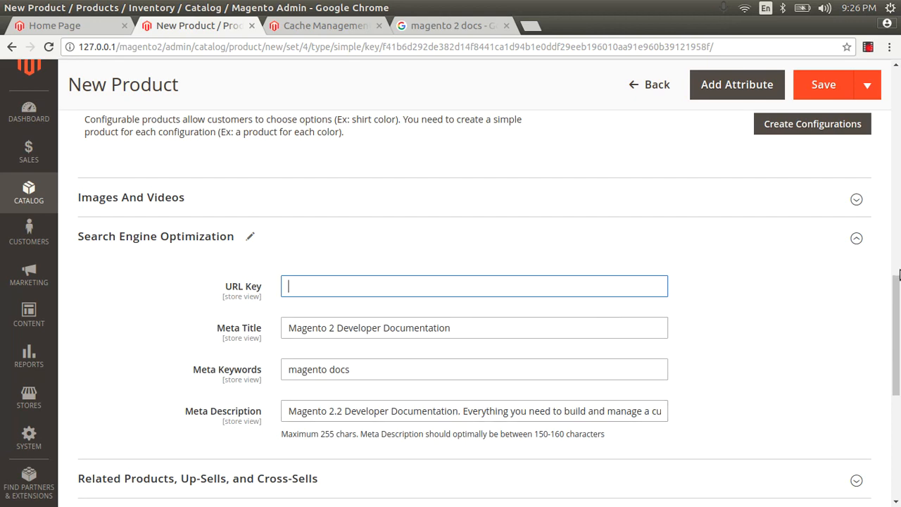
{"action": "scroll", "coordinate": [897, 273], "scroll_direction": "up", "scroll_amount": 3}
{"action": "scroll", "coordinate": [897, 274], "scroll_direction": "up", "scroll_amount": 10}
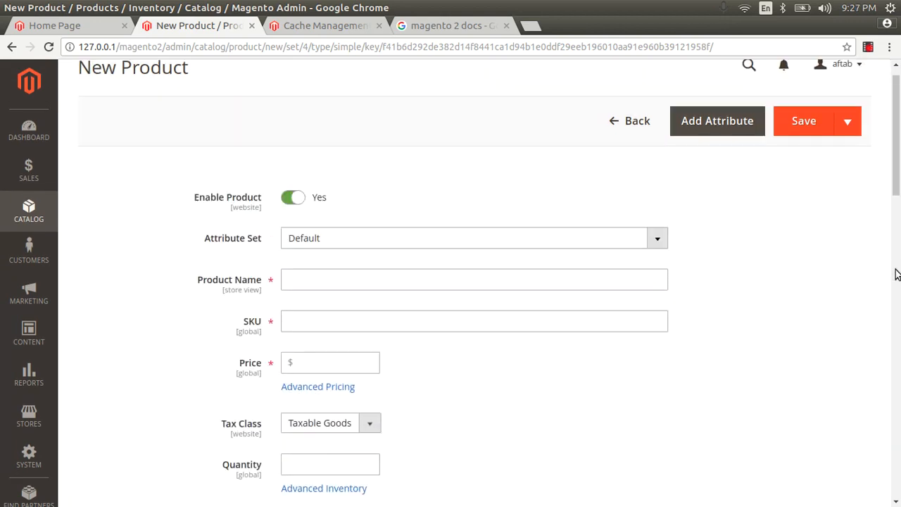
{"action": "left_click", "coordinate": [615, 146]}
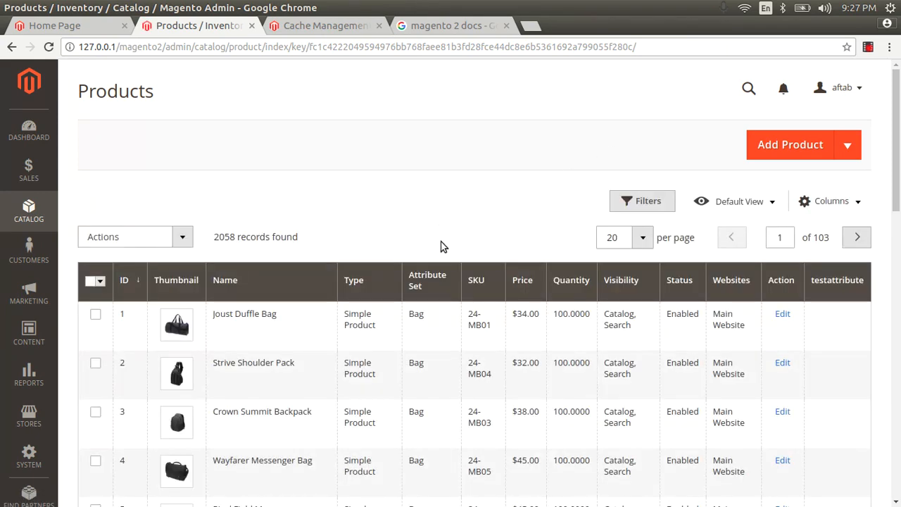
{"action": "scroll", "coordinate": [396, 269], "scroll_direction": "down", "scroll_amount": 2}
{"action": "left_click", "coordinate": [243, 246]}
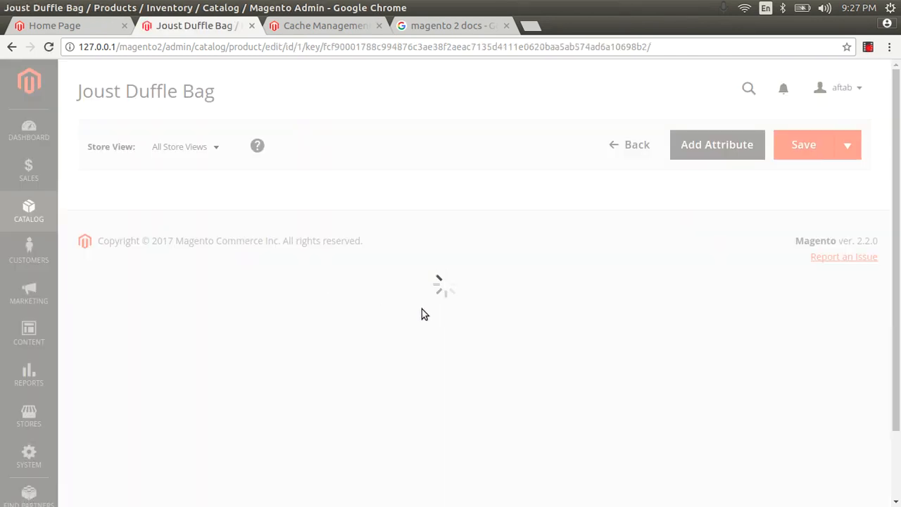
Expand the Search Engine Optimization section of the Joust Duffle Bag product.
{"action": "scroll", "coordinate": [425, 317], "scroll_direction": "down", "scroll_amount": 10}
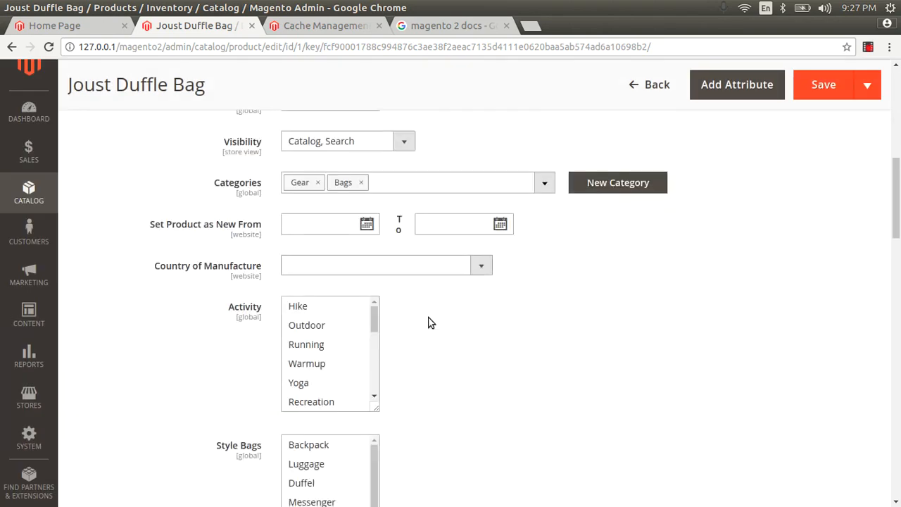
{"action": "scroll", "coordinate": [428, 323], "scroll_direction": "down", "scroll_amount": 15}
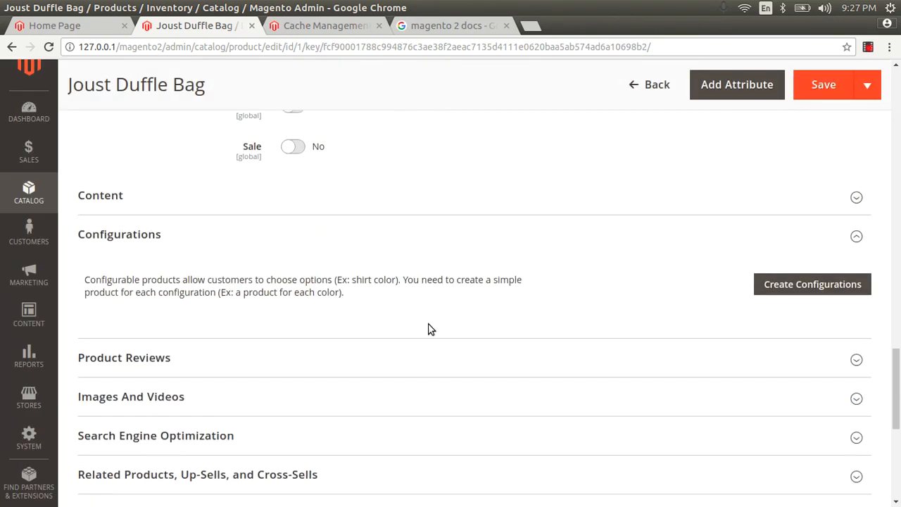
{"action": "scroll", "coordinate": [431, 329], "scroll_direction": "down", "scroll_amount": 3}
{"action": "left_click", "coordinate": [194, 310]}
{"action": "scroll", "coordinate": [277, 230], "scroll_direction": "down", "scroll_amount": 4}
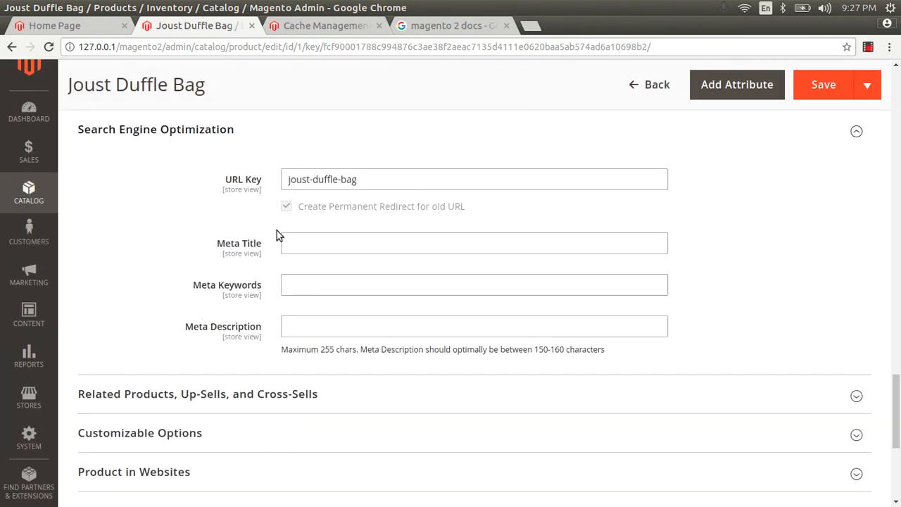
Set the product's Meta Title to "joust duffle bag".
{"action": "left_click", "coordinate": [302, 240]}
{"action": "key", "text": "ctrl+v"}
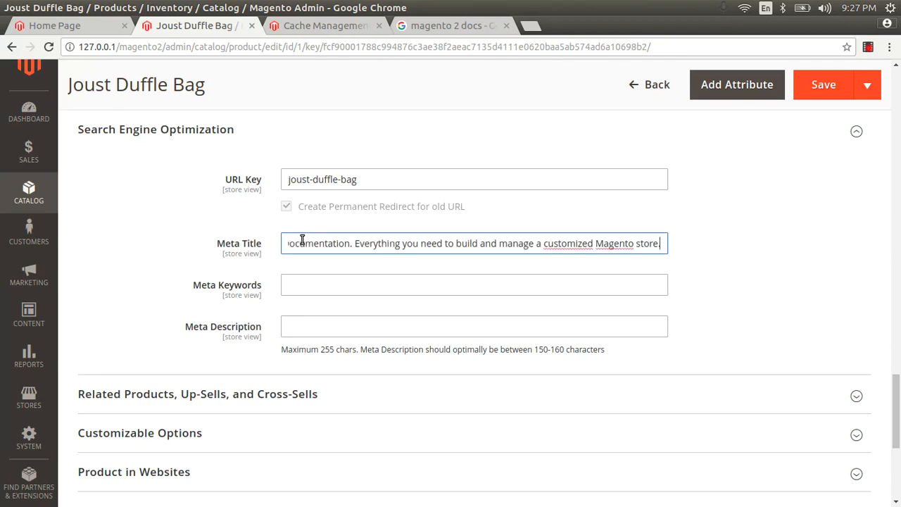
{"action": "triple_click", "coordinate": [354, 249]}
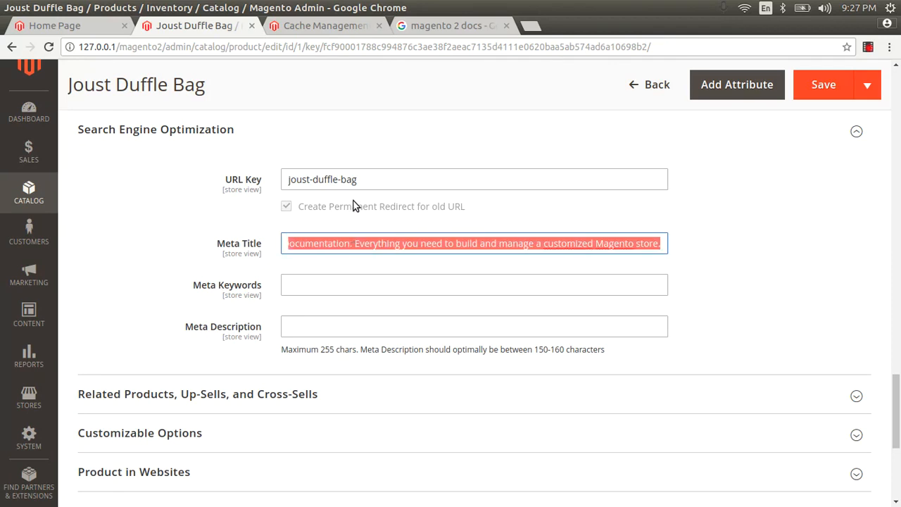
{"action": "key", "text": "BackSpace"}
{"action": "type", "text": "j"}
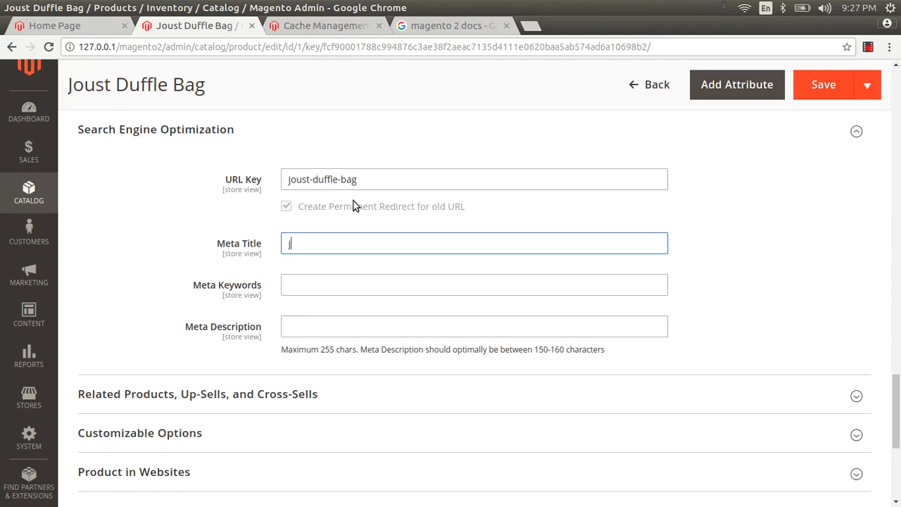
{"action": "type", "text": "oust duffle bag"}
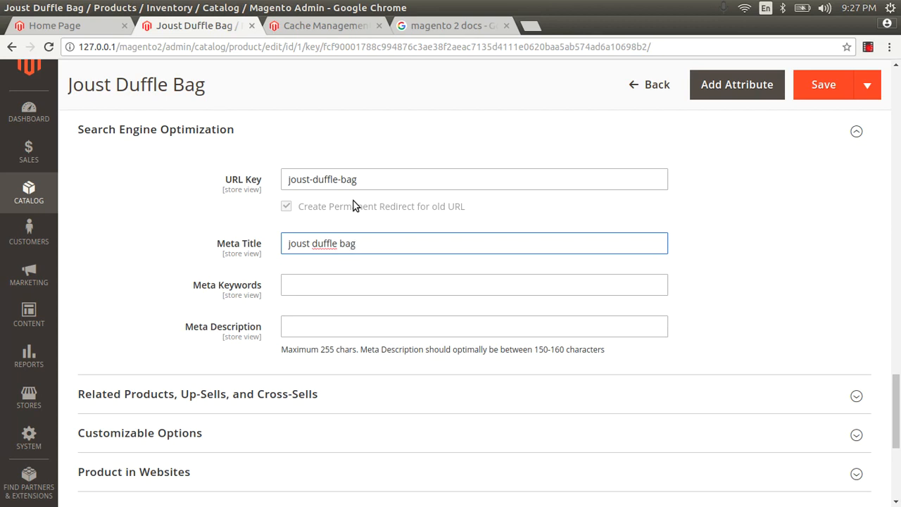
Copy the Meta Title text "joust duffle bag" into the Meta Keywords.
{"action": "key", "text": "ctrl+a"}
{"action": "key", "text": "ctrl+c"}
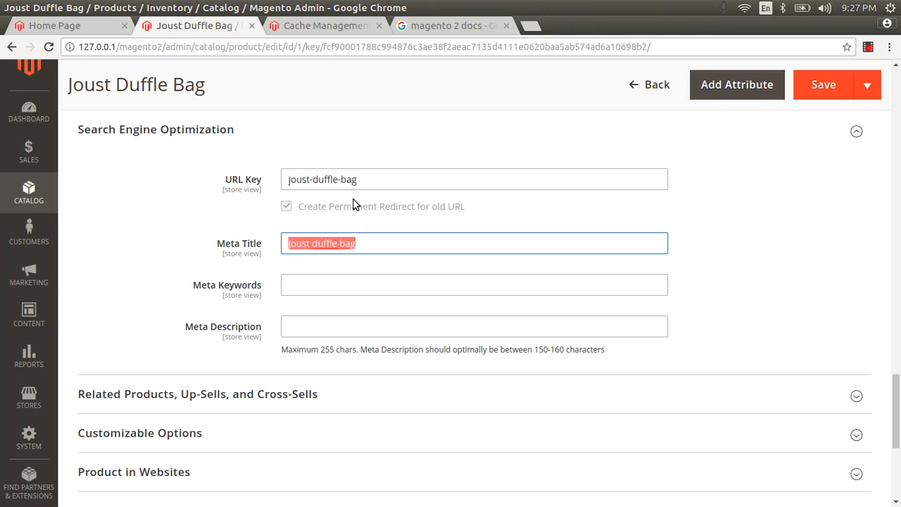
{"action": "left_click", "coordinate": [319, 282]}
{"action": "key", "text": "ctrl+v"}
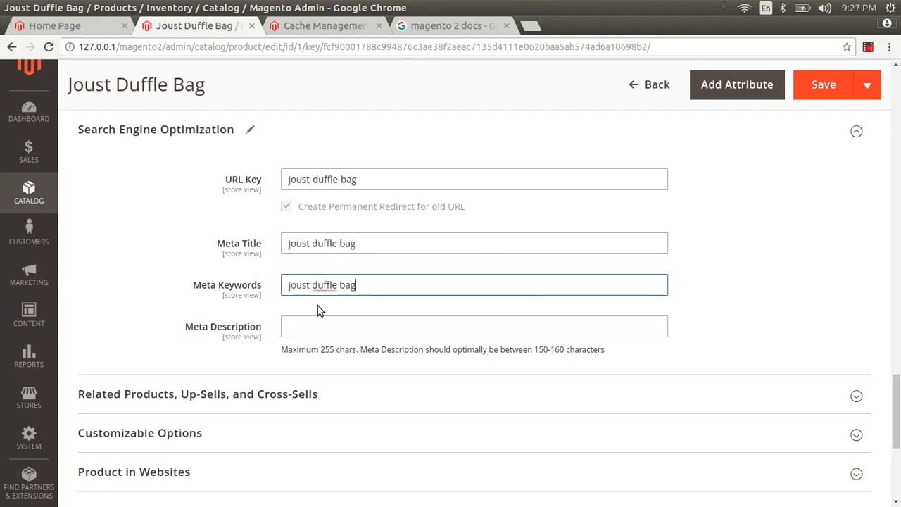
Set the Meta Description to "joust duffle bag is free shipping" and save the product.
{"action": "left_click", "coordinate": [318, 324]}
{"action": "key", "text": "ctrl+v"}
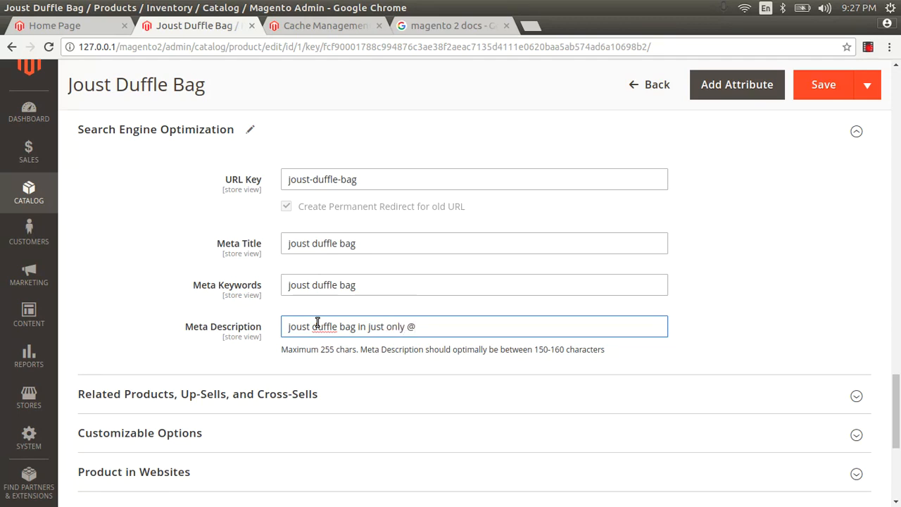
{"action": "type", "text": "9"}
{"action": "key", "text": "BackSpace"}
{"action": "key", "text": "BackSpace"}
{"action": "key", "text": "BackSpace"}
{"action": "key", "text": "BackSpace"}
{"action": "key", "text": "BackSpace"}
{"action": "key", "text": "BackSpace"}
{"action": "type", "text": "price"}
{"action": "key", "text": "BackSpace"}
{"action": "key", "text": "BackSpace"}
{"action": "key", "text": "BackSpace"}
{"action": "key", "text": "BackSpace"}
{"action": "key", "text": "BackSpace"}
{"action": "key", "text": "BackSpace"}
{"action": "type", "text": "free"}
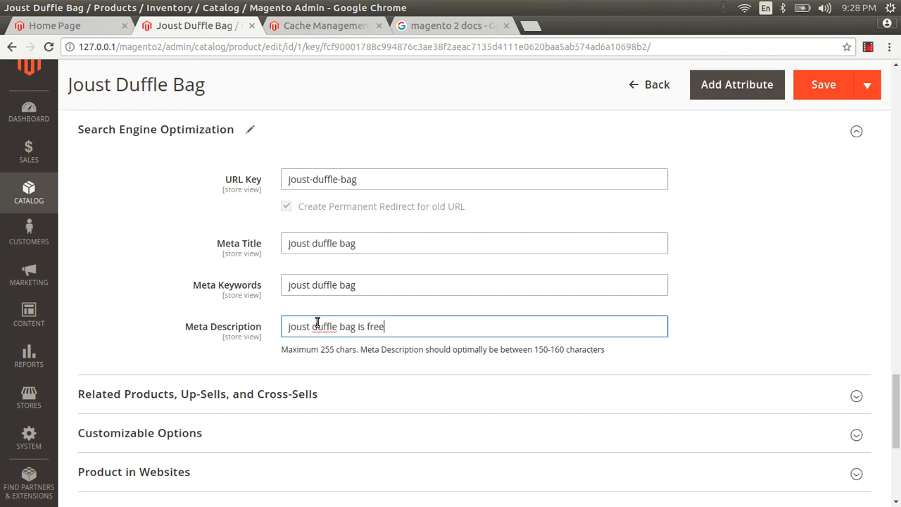
{"action": "type", "text": " shipping"}
{"action": "left_click", "coordinate": [812, 85]}
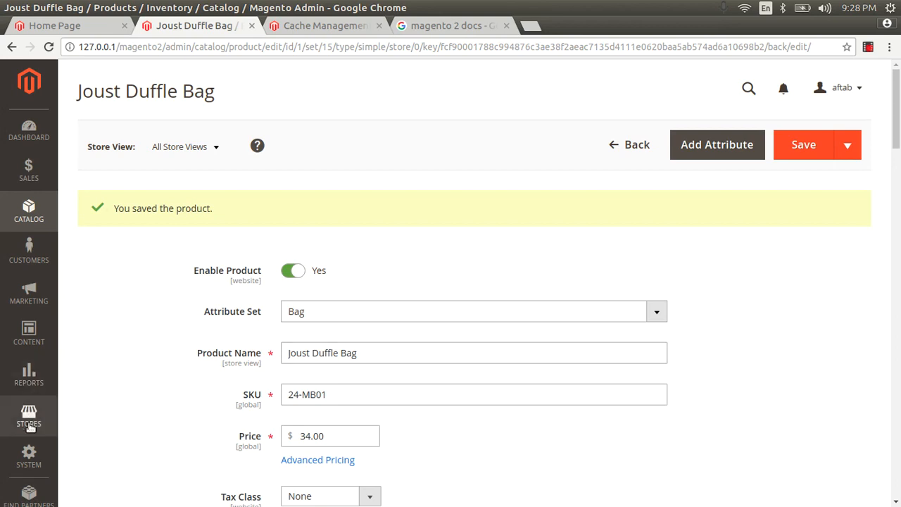
Go to the content pages list and open the "About us" page for editing.
{"action": "left_click", "coordinate": [29, 331]}
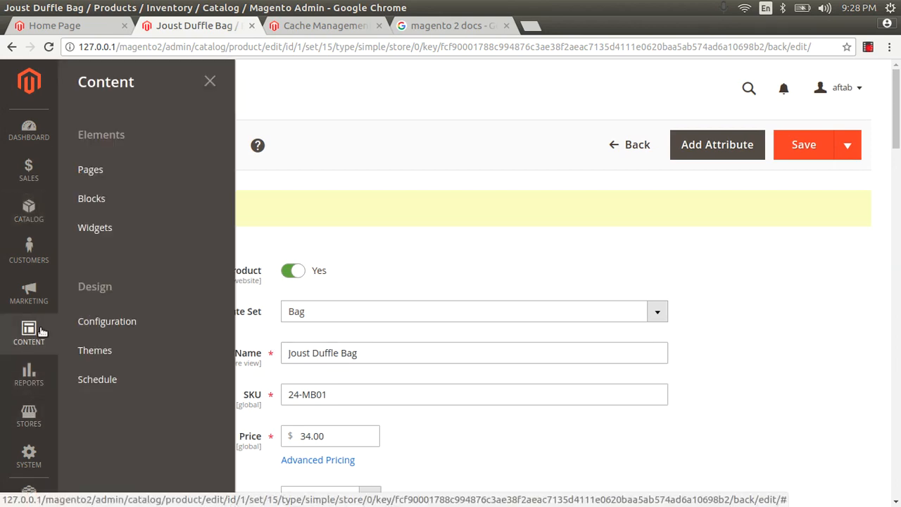
{"action": "left_click", "coordinate": [96, 171]}
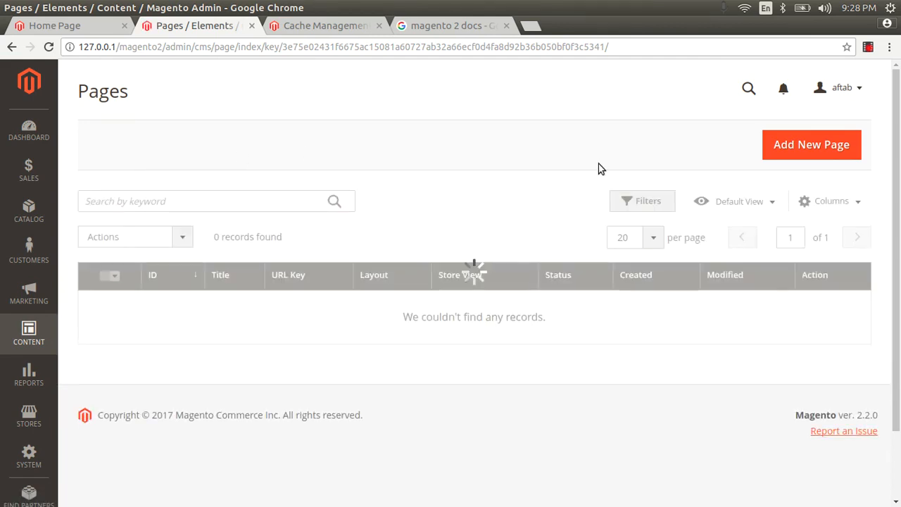
{"action": "scroll", "coordinate": [548, 253], "scroll_direction": "down", "scroll_amount": 4}
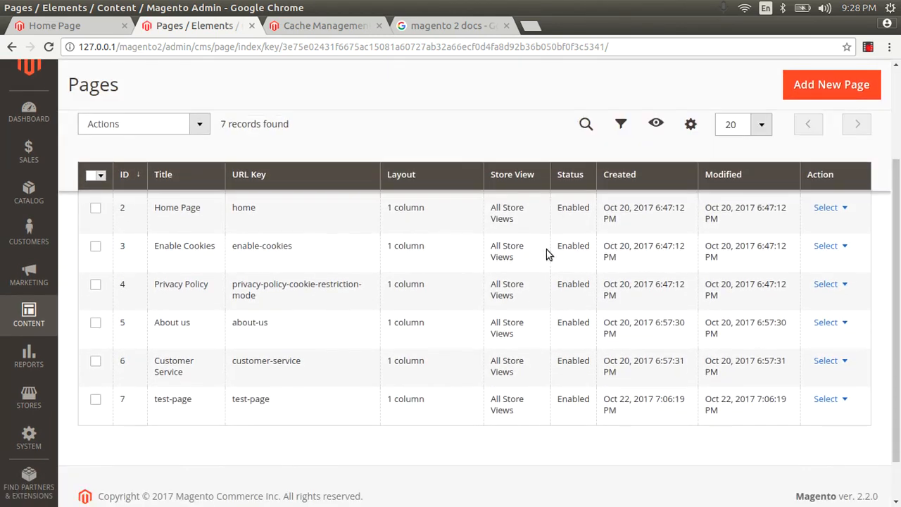
{"action": "scroll", "coordinate": [547, 252], "scroll_direction": "down", "scroll_amount": 1}
{"action": "left_click", "coordinate": [838, 282]}
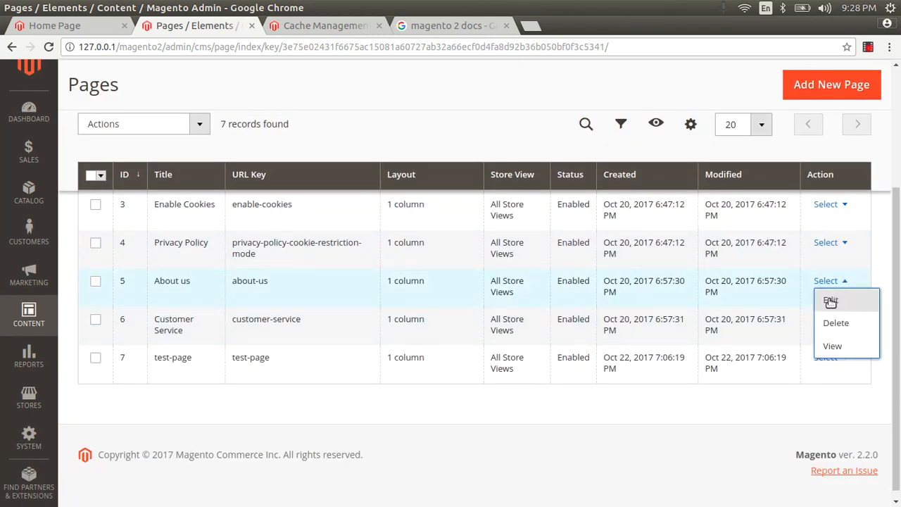
{"action": "left_click", "coordinate": [831, 301]}
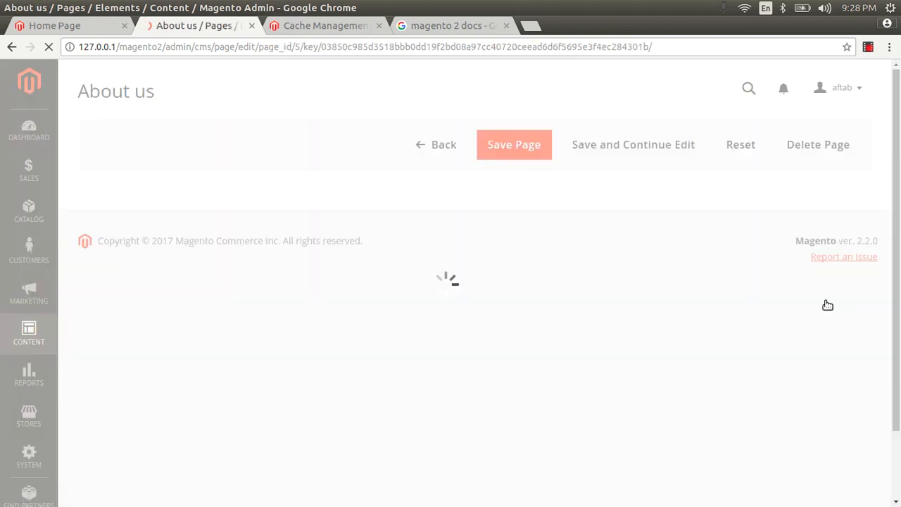
Expand the About us page's Search Engine Optimisation section and start its Meta Title with "ab".
{"action": "scroll", "coordinate": [288, 252], "scroll_direction": "down", "scroll_amount": 2}
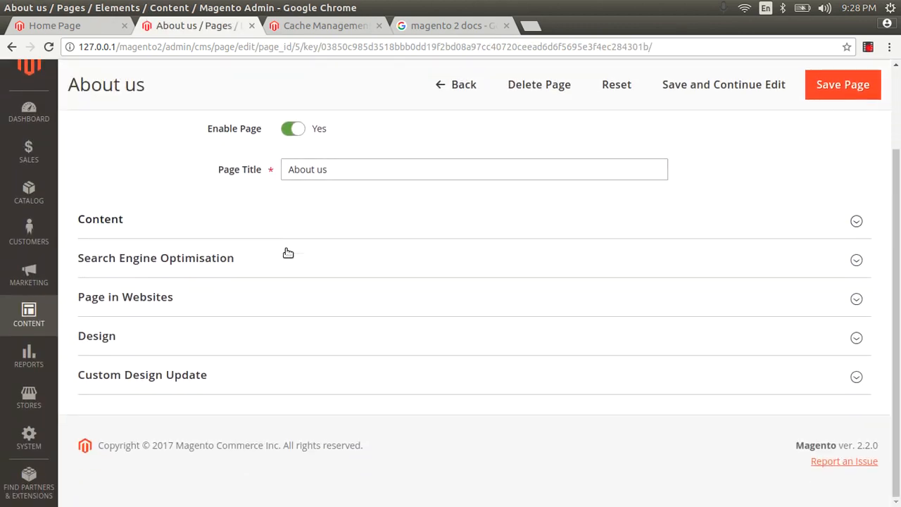
{"action": "left_click", "coordinate": [232, 259]}
{"action": "scroll", "coordinate": [233, 266], "scroll_direction": "down", "scroll_amount": 3}
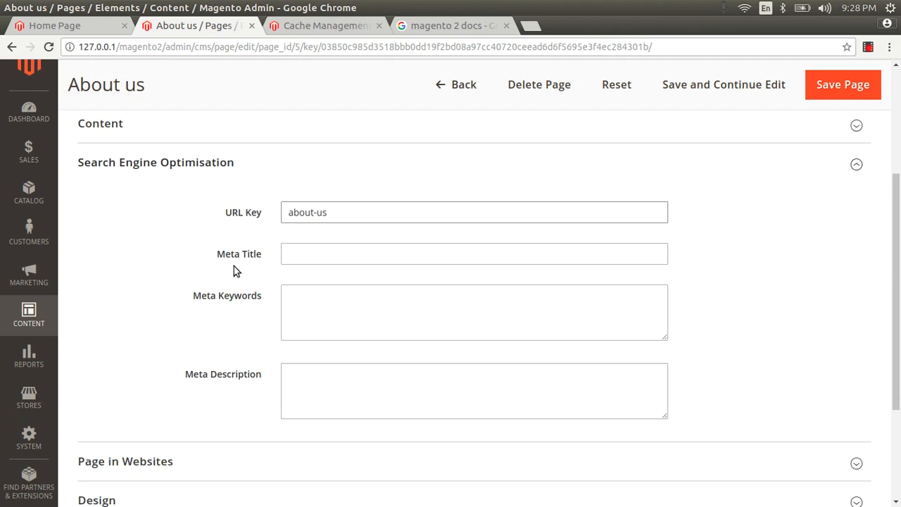
{"action": "left_click", "coordinate": [329, 251]}
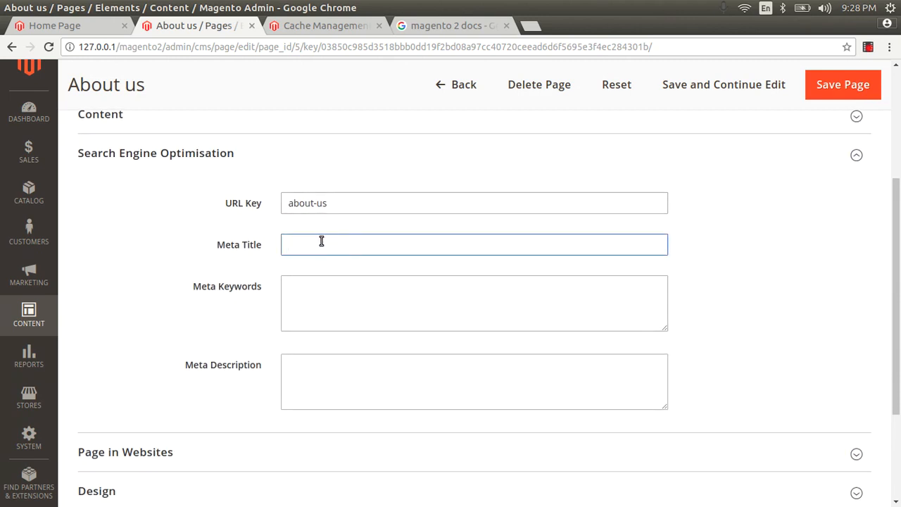
{"action": "type", "text": "ab"}
Return to the Google results and examine the first result's description against the "magento 2 docs" search query.
{"action": "left_click", "coordinate": [462, 25]}
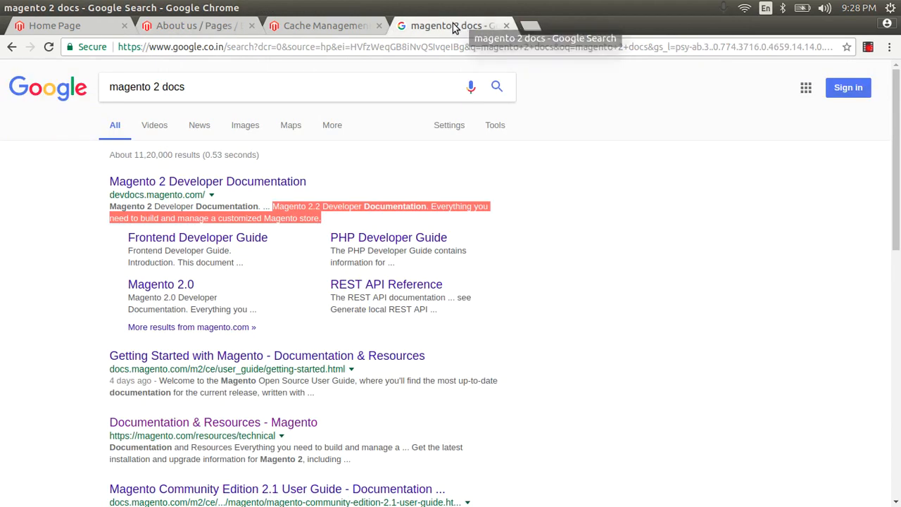
{"action": "left_click", "coordinate": [316, 26]}
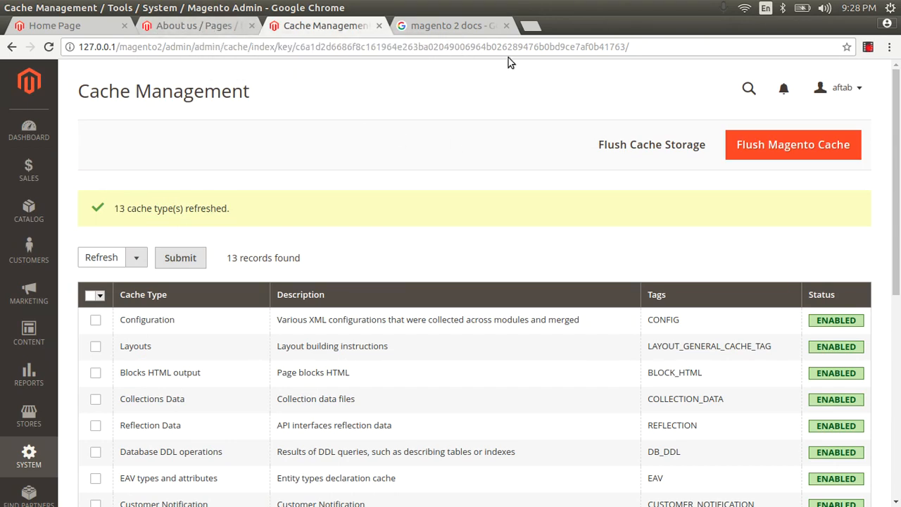
{"action": "left_click", "coordinate": [475, 24]}
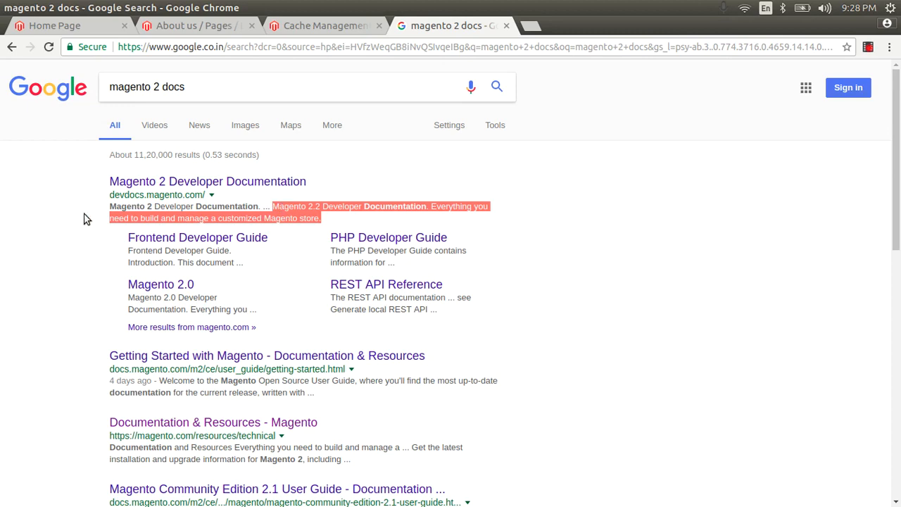
{"action": "left_click_drag", "start_coordinate": [99, 207], "coordinate": [328, 226]}
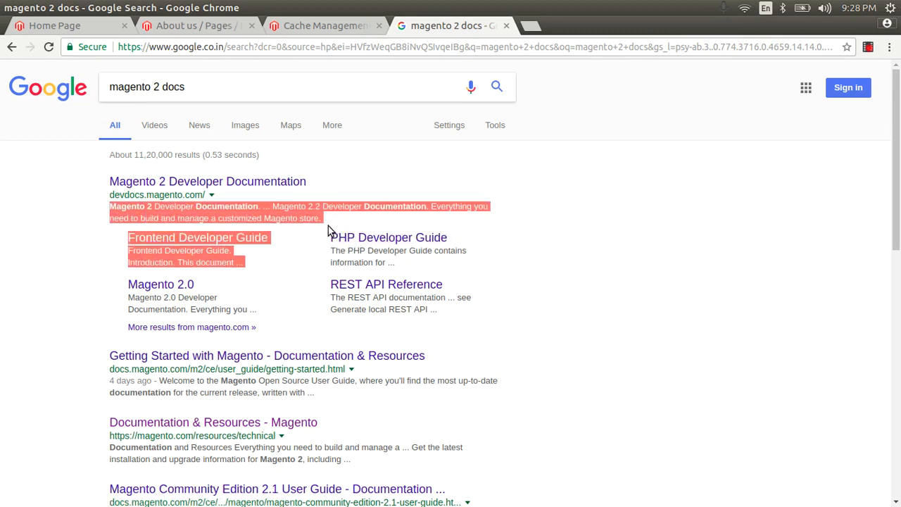
{"action": "triple_click", "coordinate": [203, 88]}
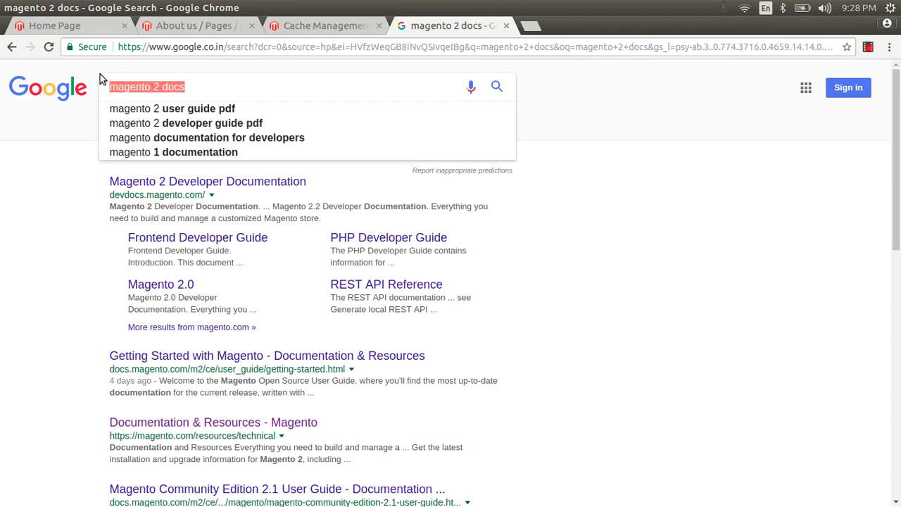
Return to the About us page editor and review its empty Meta Keywords and Meta Description fields.
{"action": "left_click", "coordinate": [211, 25]}
{"action": "scroll", "coordinate": [425, 316], "scroll_direction": "down", "scroll_amount": 2}
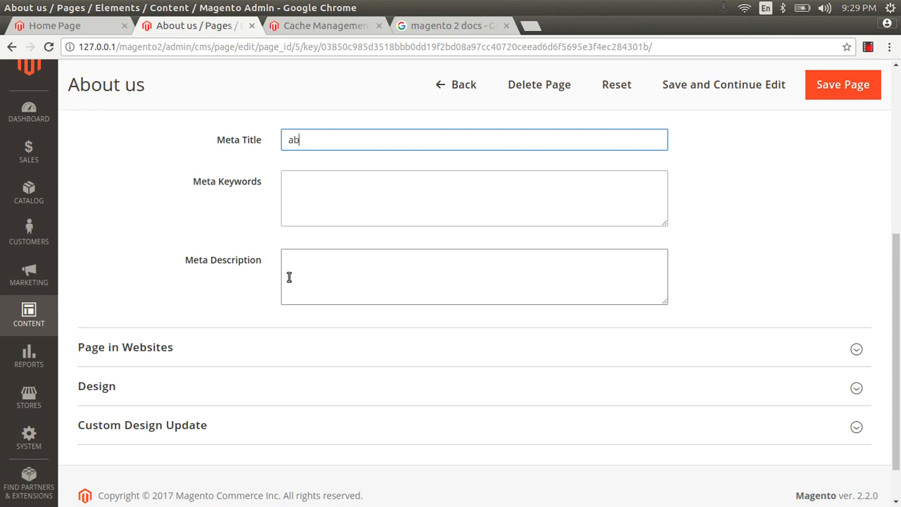
{"action": "left_click", "coordinate": [324, 181]}
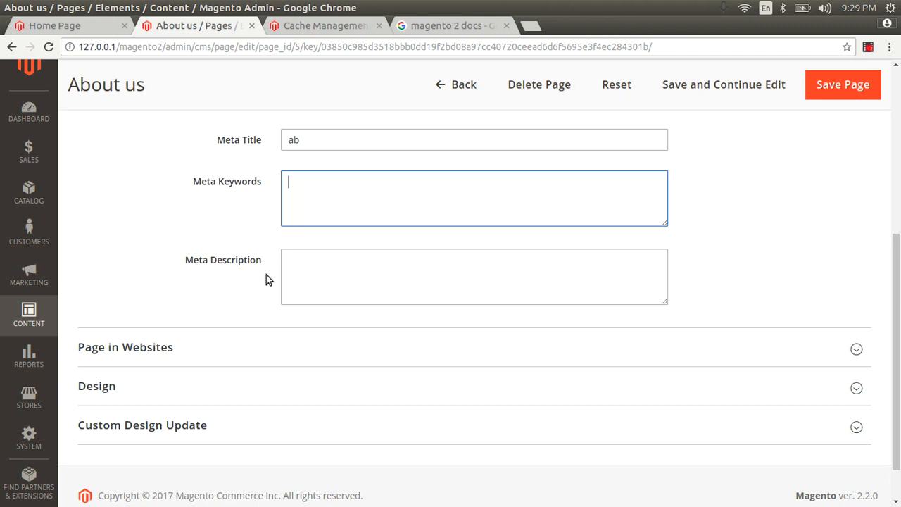
{"action": "left_click", "coordinate": [288, 264]}
{"action": "scroll", "coordinate": [288, 259], "scroll_direction": "up", "scroll_amount": 2}
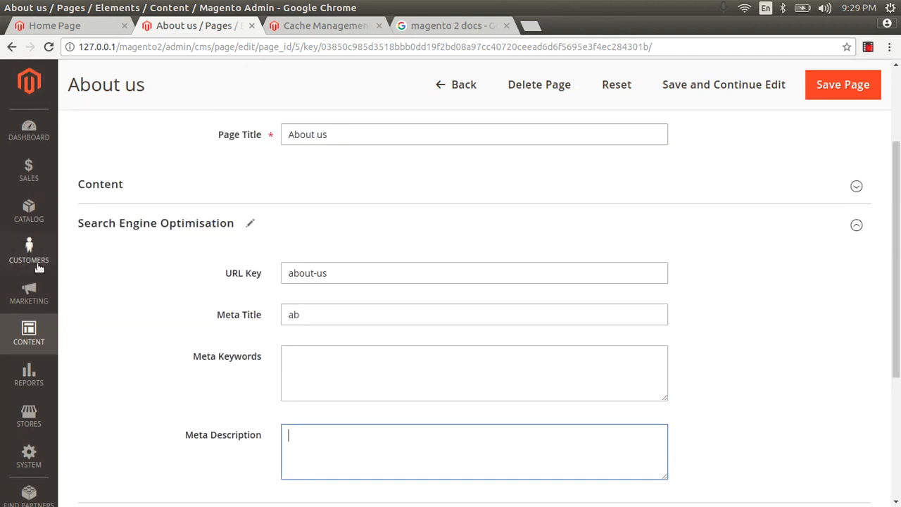
Go to the catalog's product list and open the Joust Duffle Bag product for editing.
{"action": "left_click", "coordinate": [43, 331]}
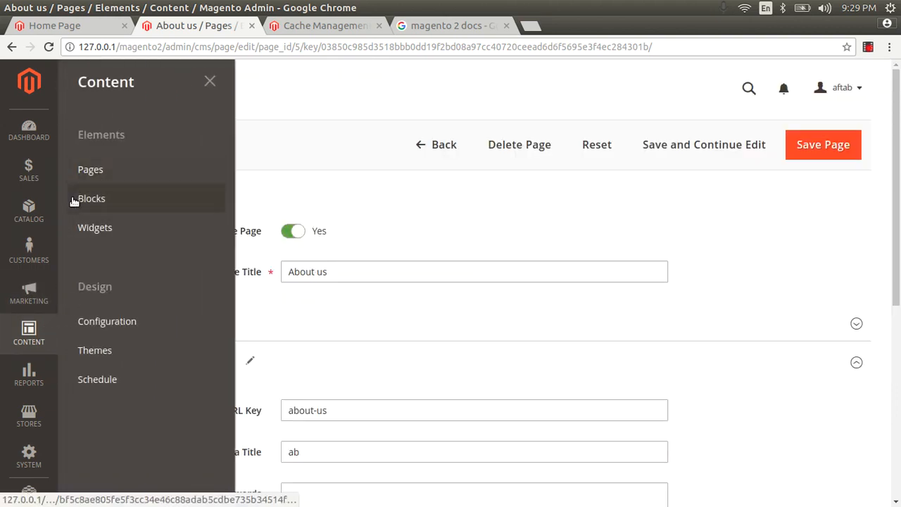
{"action": "left_click", "coordinate": [29, 210]}
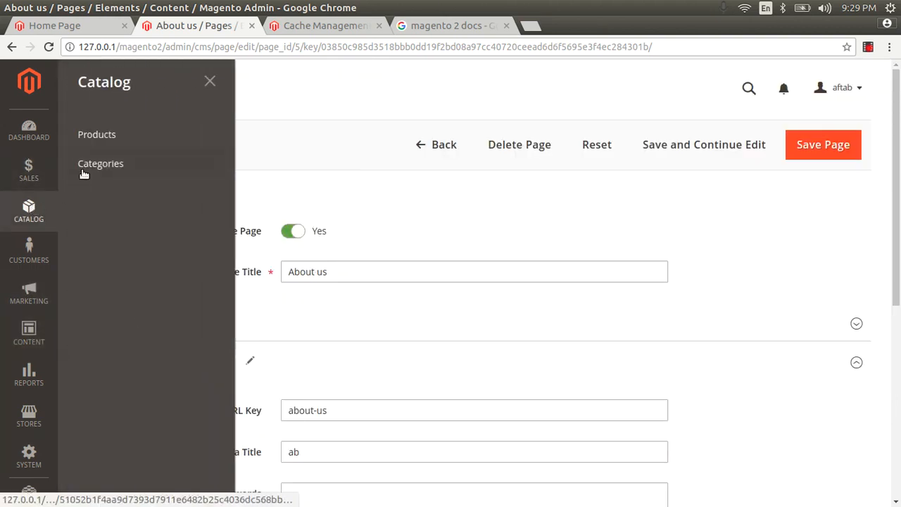
{"action": "left_click", "coordinate": [96, 134]}
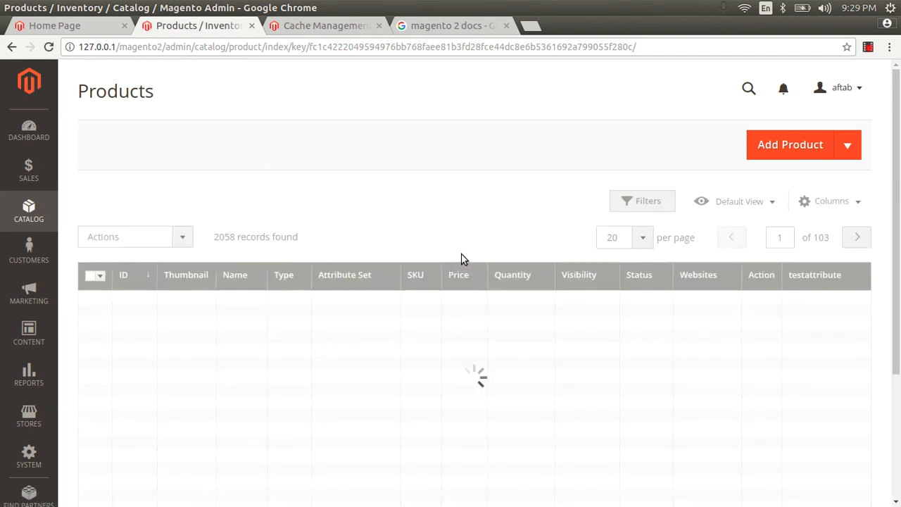
{"action": "scroll", "coordinate": [387, 227], "scroll_direction": "down", "scroll_amount": 5}
{"action": "scroll", "coordinate": [268, 261], "scroll_direction": "up", "scroll_amount": 3}
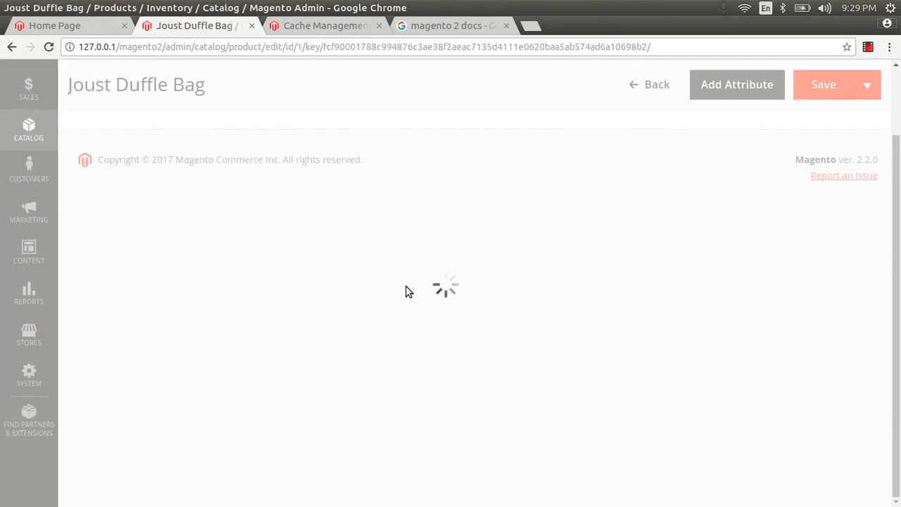
Expand the Joust Duffle Bag's Search Engine Optimization section to show its URL key and meta fields.
{"action": "scroll", "coordinate": [406, 289], "scroll_direction": "down", "scroll_amount": 15}
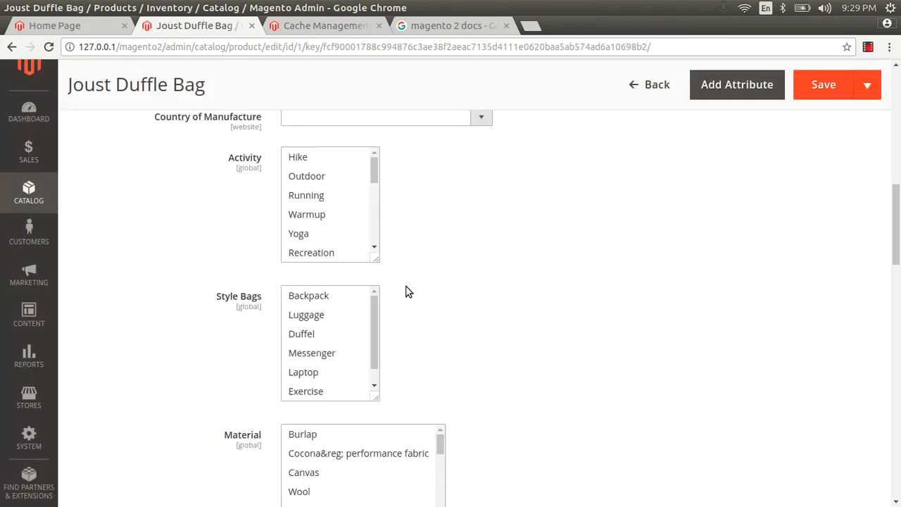
{"action": "scroll", "coordinate": [406, 288], "scroll_direction": "down", "scroll_amount": 5}
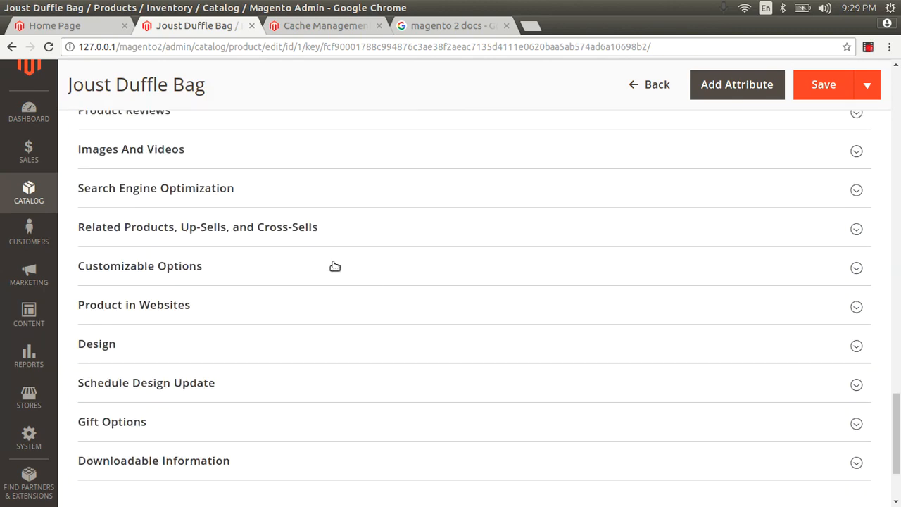
{"action": "left_click", "coordinate": [207, 181]}
{"action": "scroll", "coordinate": [265, 340], "scroll_direction": "down", "scroll_amount": 1}
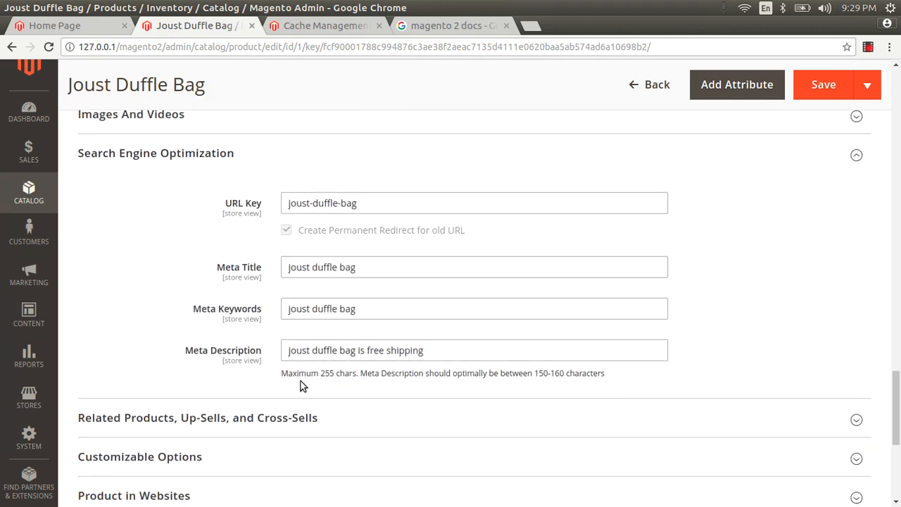
Examine the note under Meta Description about its maximum and optimal character length.
{"action": "left_click_drag", "start_coordinate": [281, 374], "coordinate": [612, 386]}
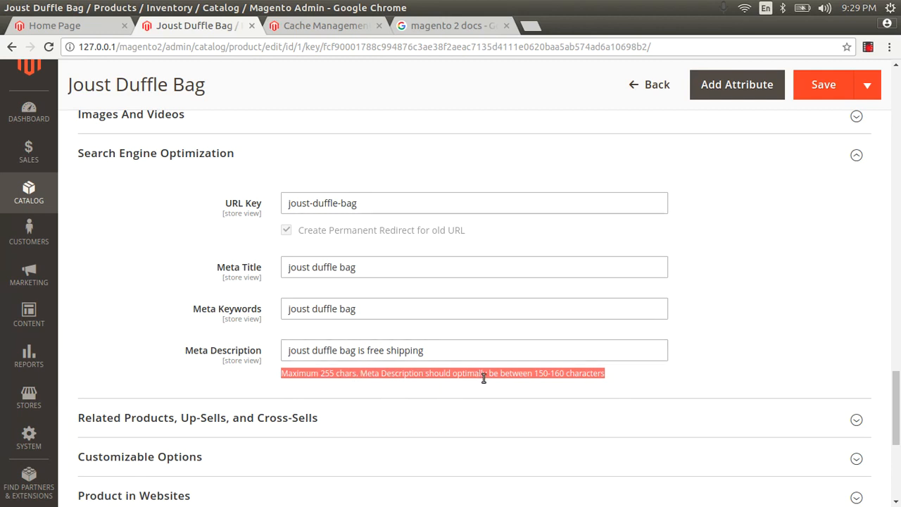
{"action": "left_click", "coordinate": [507, 378]}
{"action": "double_click", "coordinate": [519, 373]}
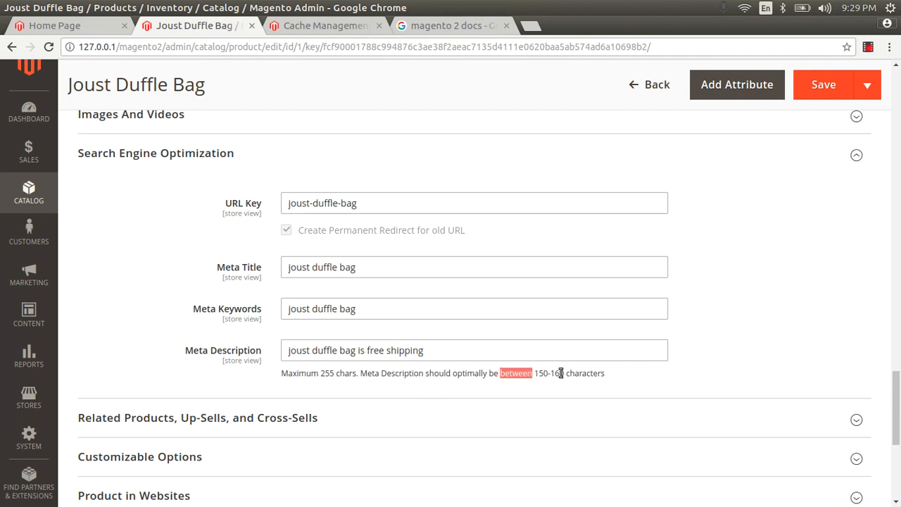
{"action": "left_click_drag", "start_coordinate": [607, 374], "coordinate": [540, 372]}
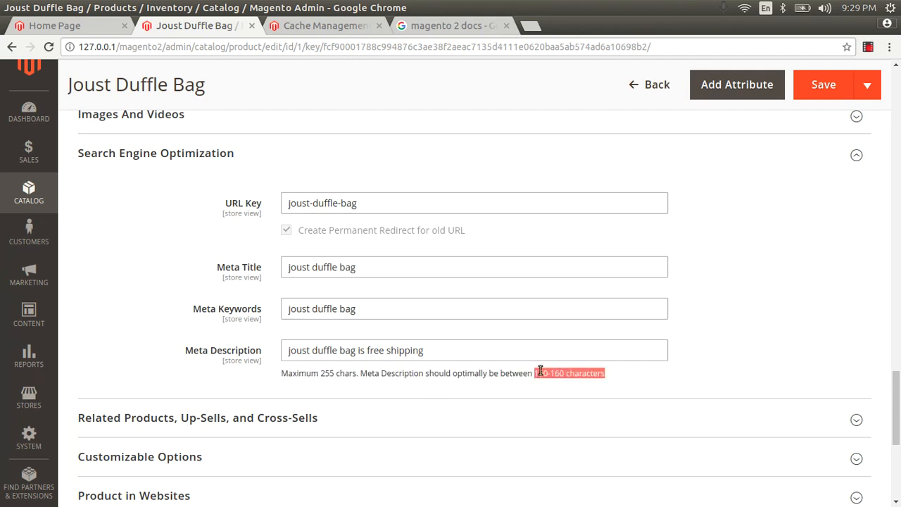
{"action": "left_click", "coordinate": [620, 368]}
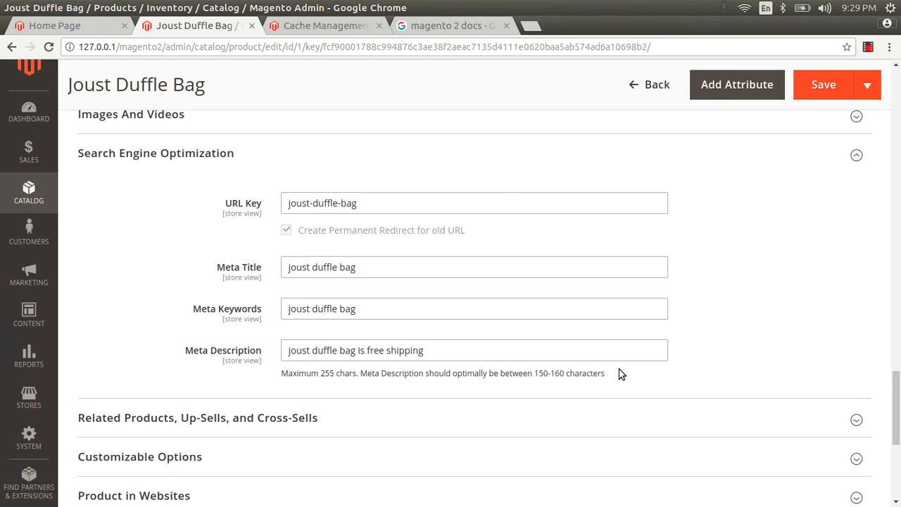